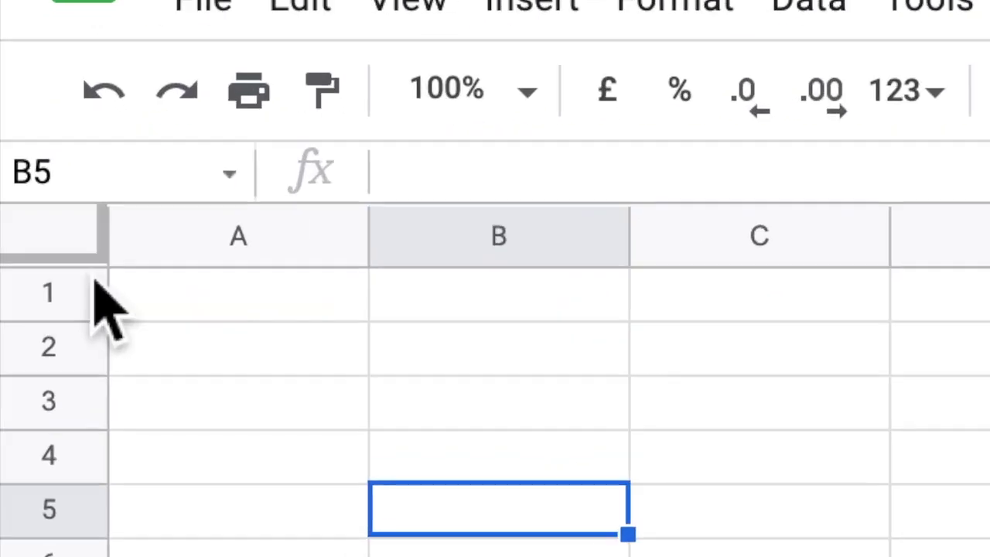
- Resize all columns and rows so every cell is a small square
left_click(70, 252)
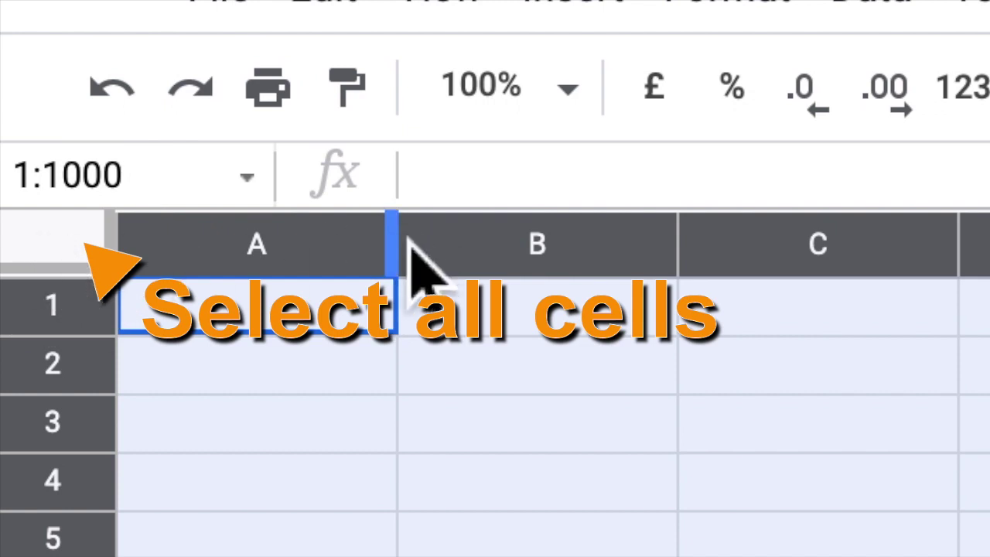
left_click_drag(392, 263, 189, 267)
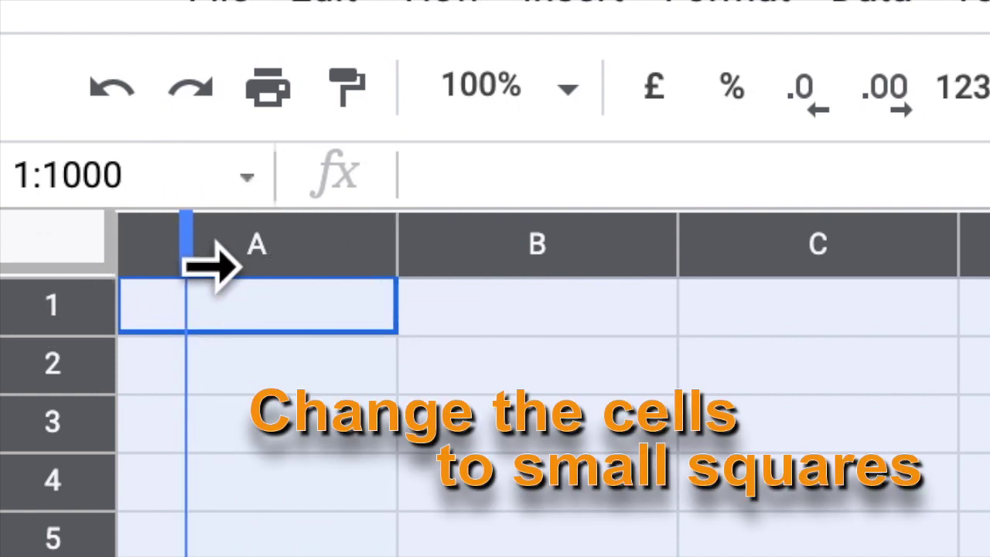
left_click_drag(100, 333, 103, 348)
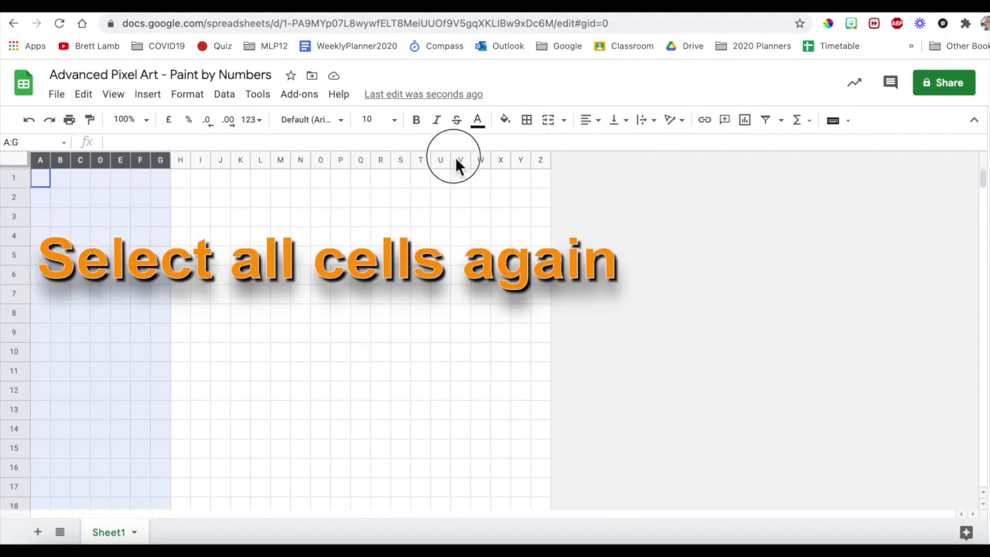
- Insert 26 columns left of A:Z and add a note to find a Pixel Art image on Google Images
left_click_drag(456, 163, 544, 166)
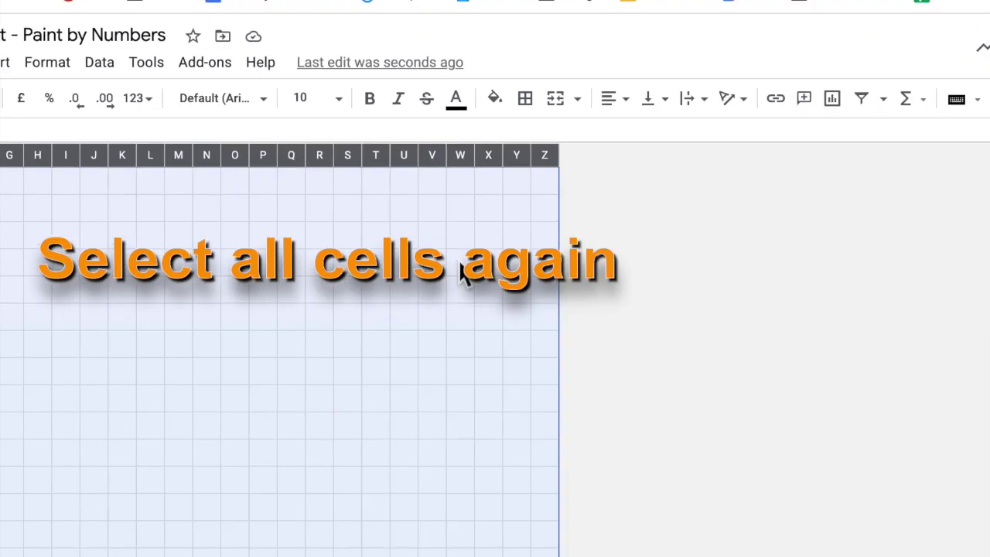
right_click(479, 236)
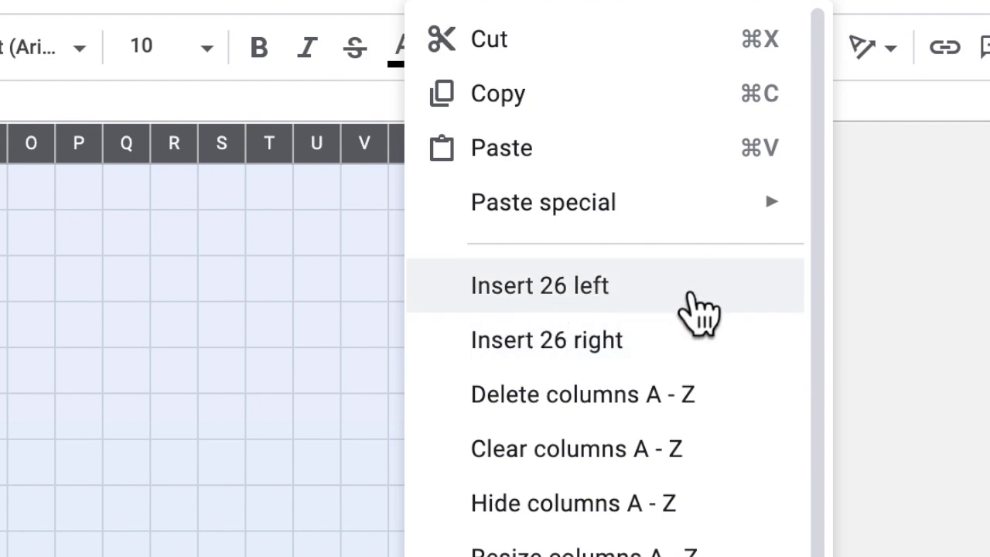
left_click(671, 288)
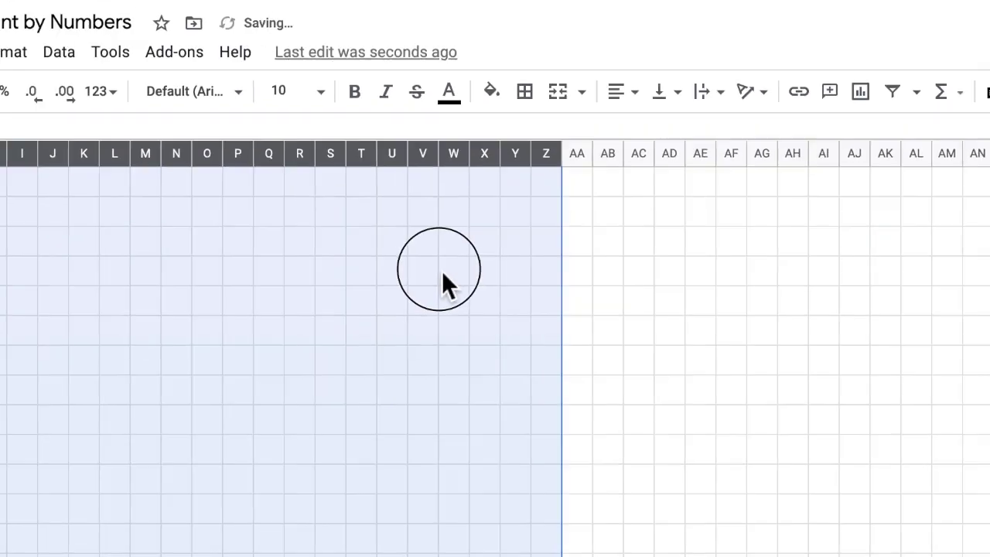
type("Go to Gogle Images to find a Pixel Art image you wish to replicate")
key("Return")
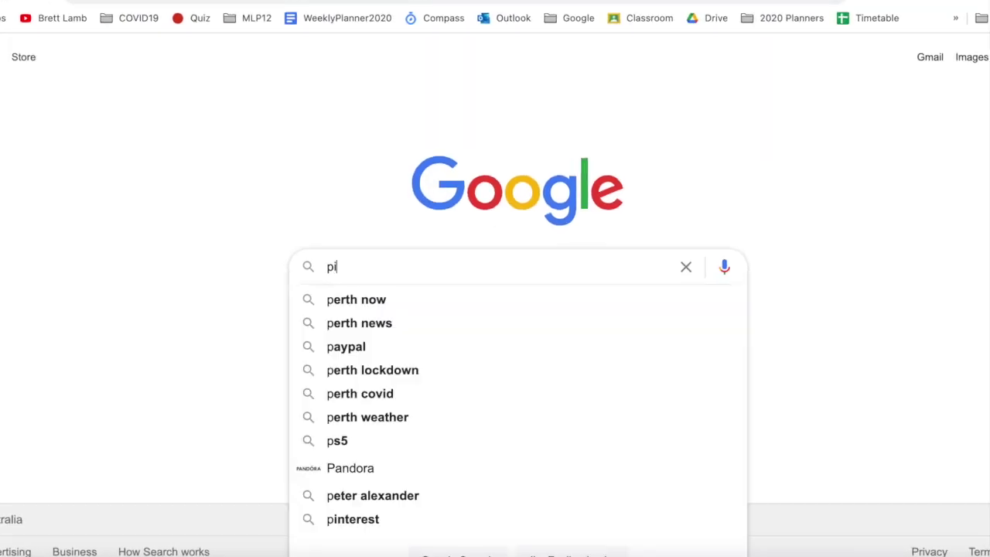
- Search Google for 'pixel art' and browse the image results
type("ixel art")
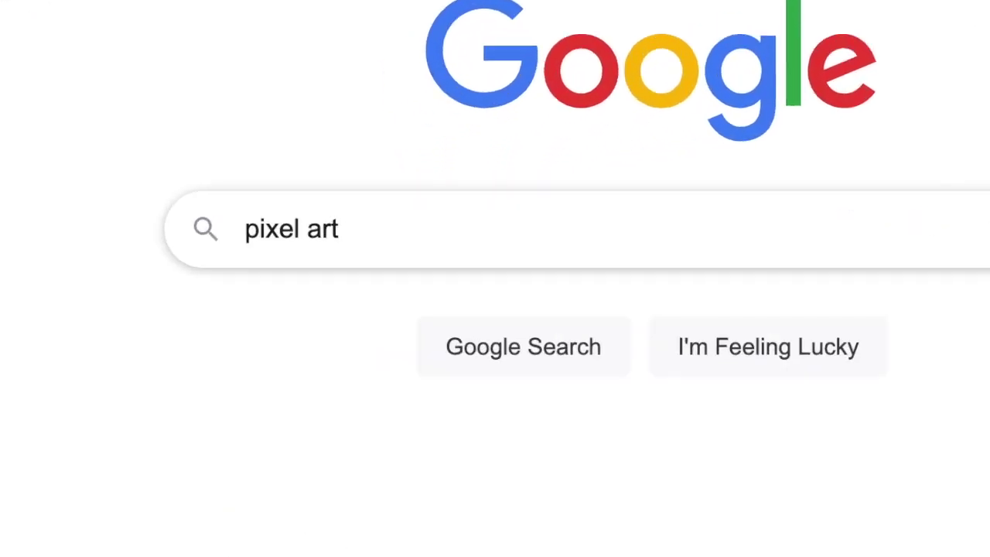
key("Return")
left_click(177, 111)
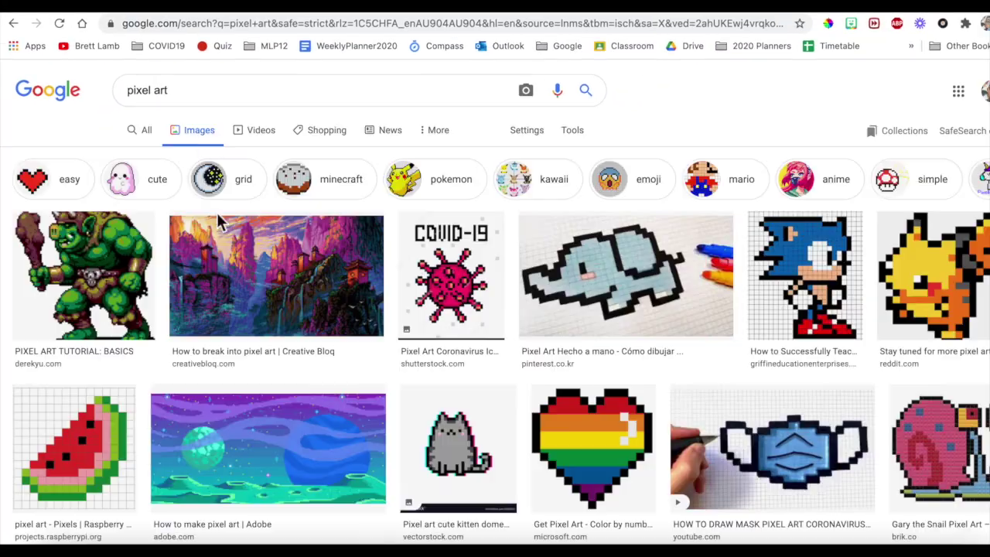
scroll(217, 217, "down", 10)
scroll(475, 371, "down", 5)
- Copy the full-size watermelon pixel-art image
left_click(113, 267)
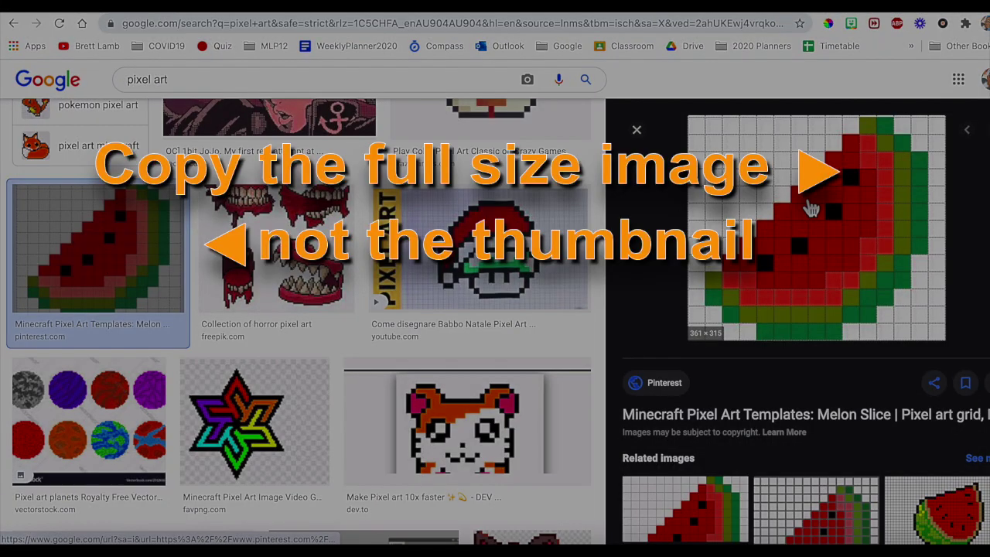
right_click(804, 196)
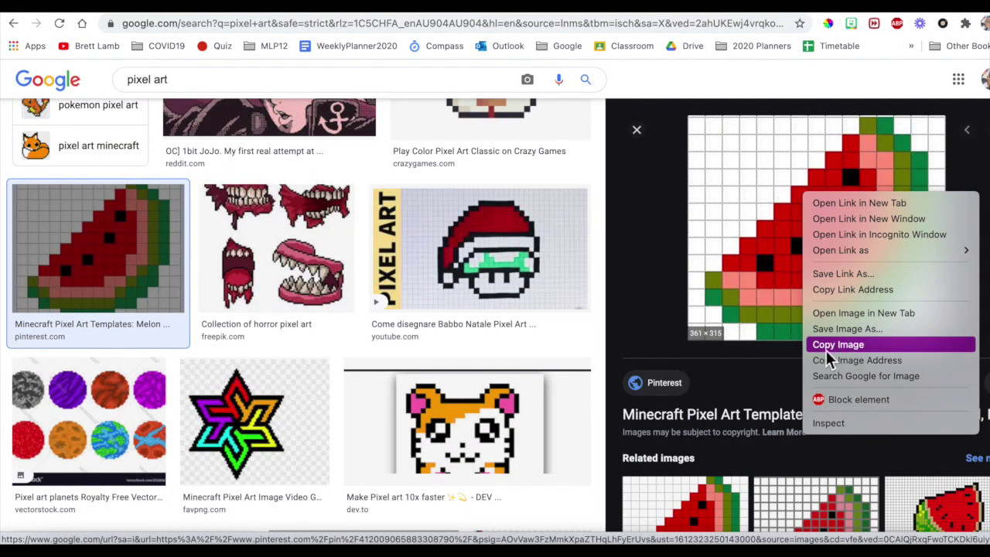
left_click(826, 344)
- Paste the watermelon image onto the grid at V6
right_click(467, 277)
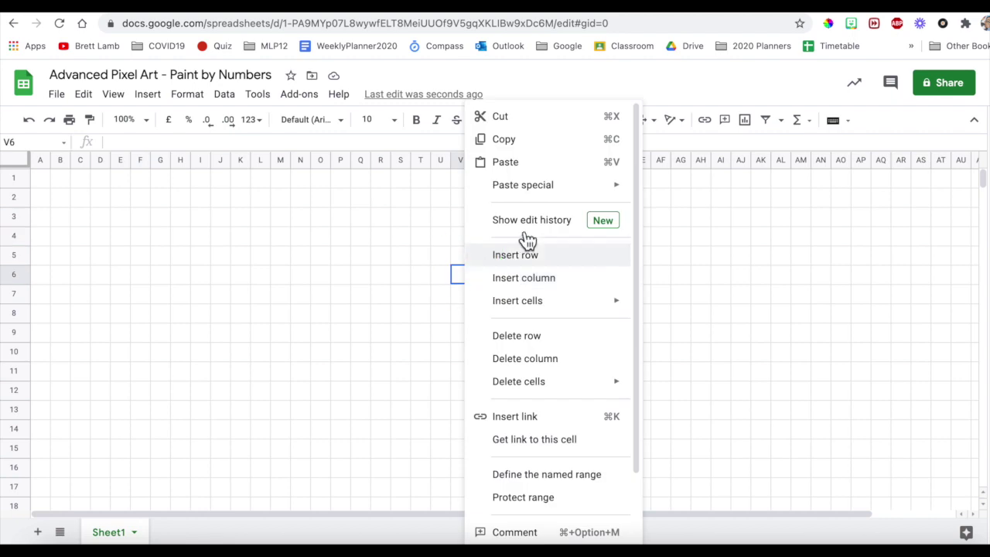
left_click(529, 167)
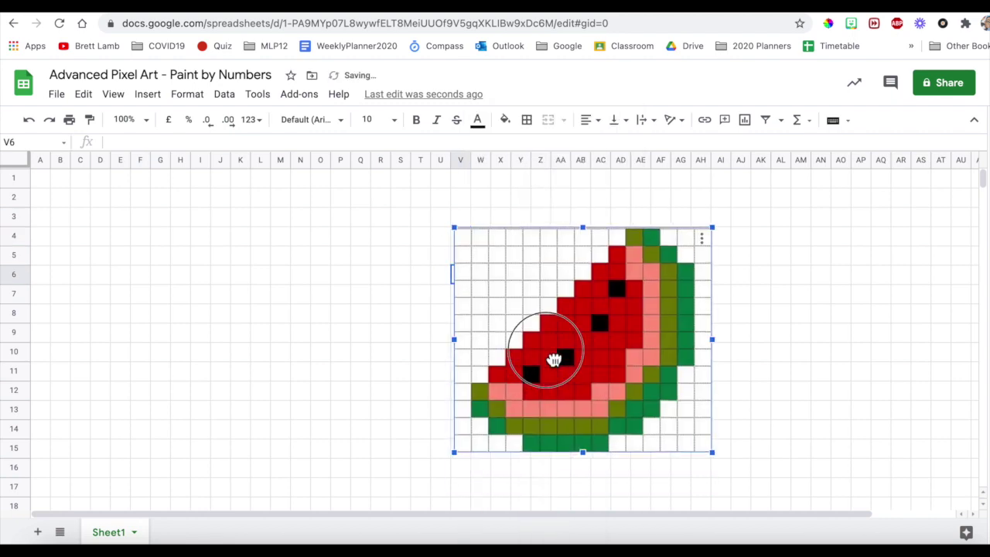
left_click(379, 351)
- Write 'Set your colours' in D4 and enlarge its font
left_click(99, 235)
type("Set your")
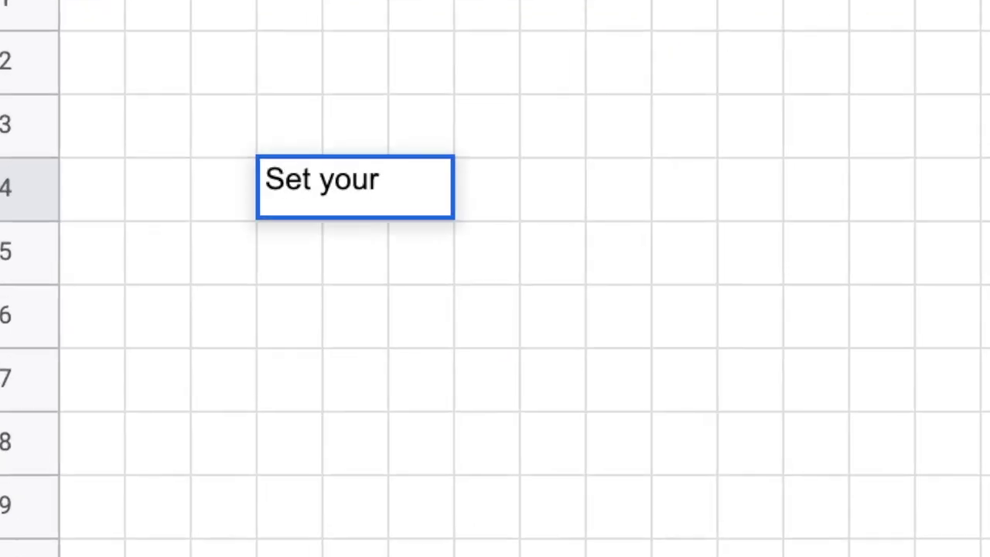
type(" colours")
key("Return")
left_click(91, 235)
left_click(472, 352)
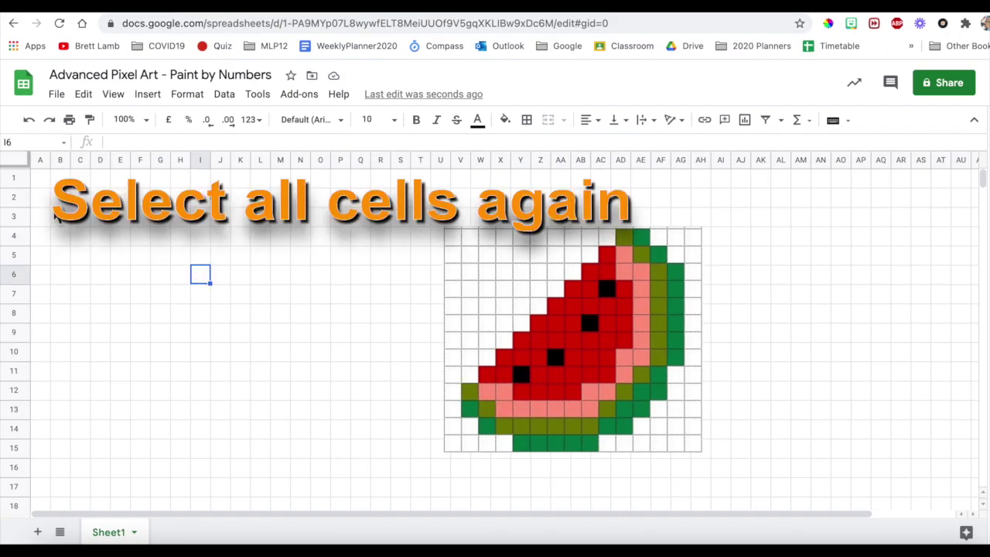
- Select the whole sheet and start a new conditional formatting rule
left_click(14, 160)
left_click(224, 93)
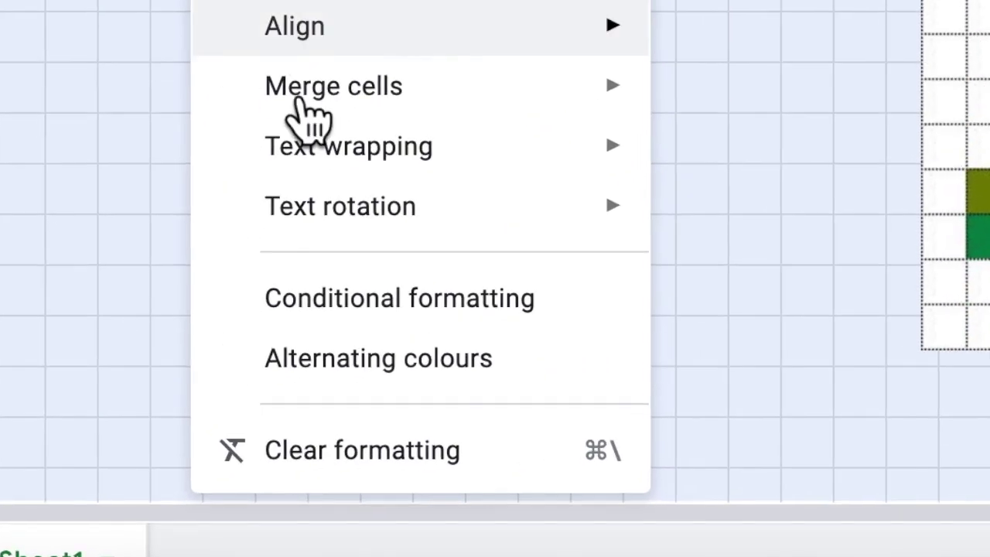
left_click(277, 403)
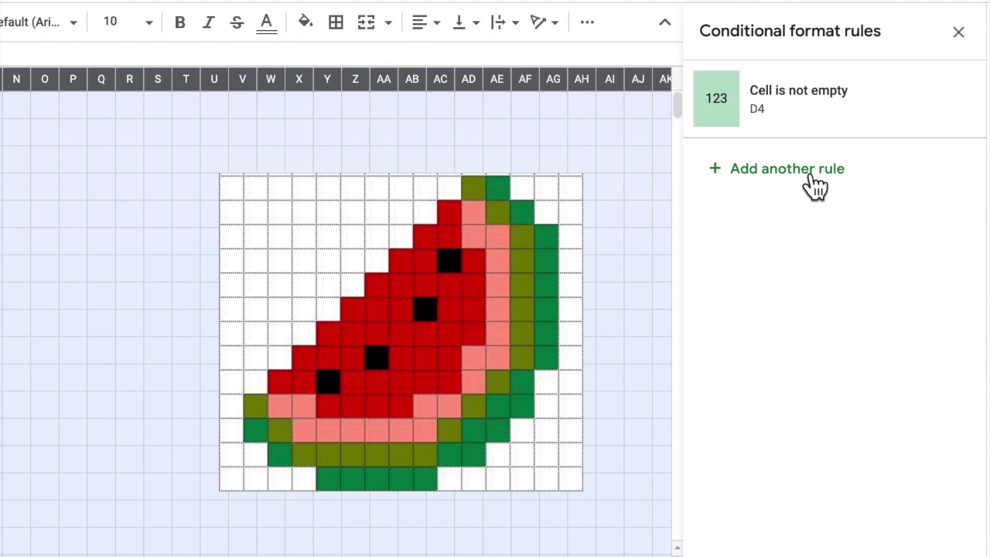
left_click(816, 184)
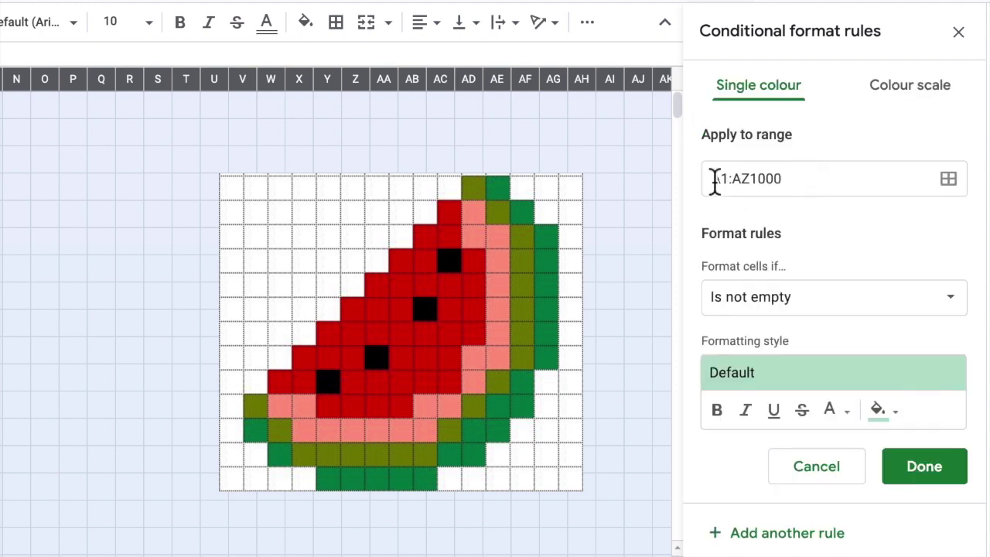
- Set the rule to 'Text is exactly' 1 with a dark green fill
left_click(965, 311)
scroll(796, 503, "down", 1)
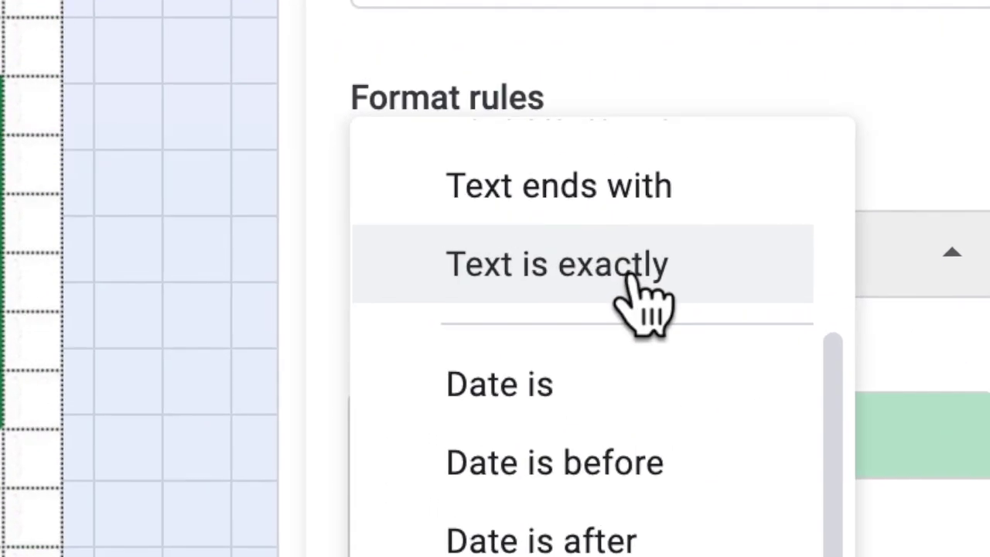
left_click(634, 277)
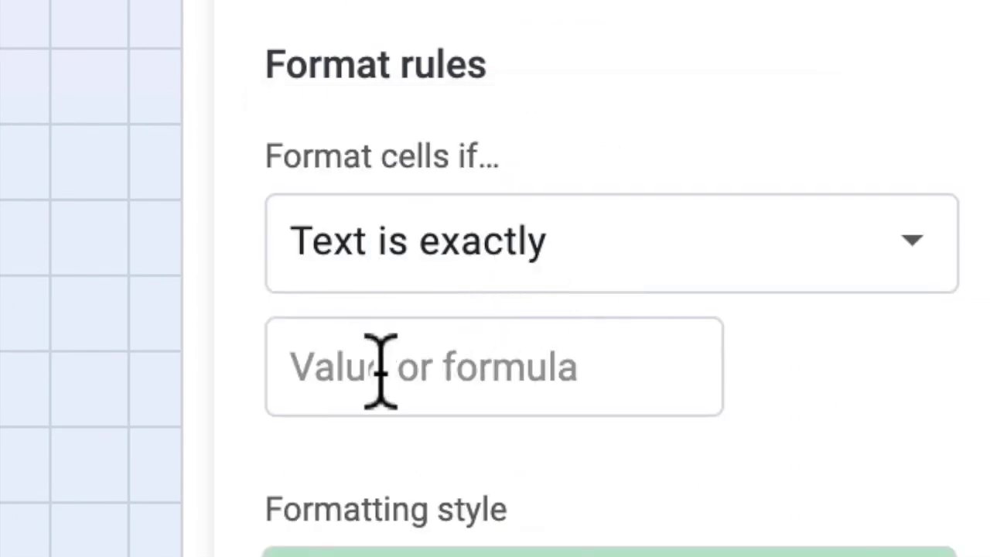
left_click(380, 371)
type("1")
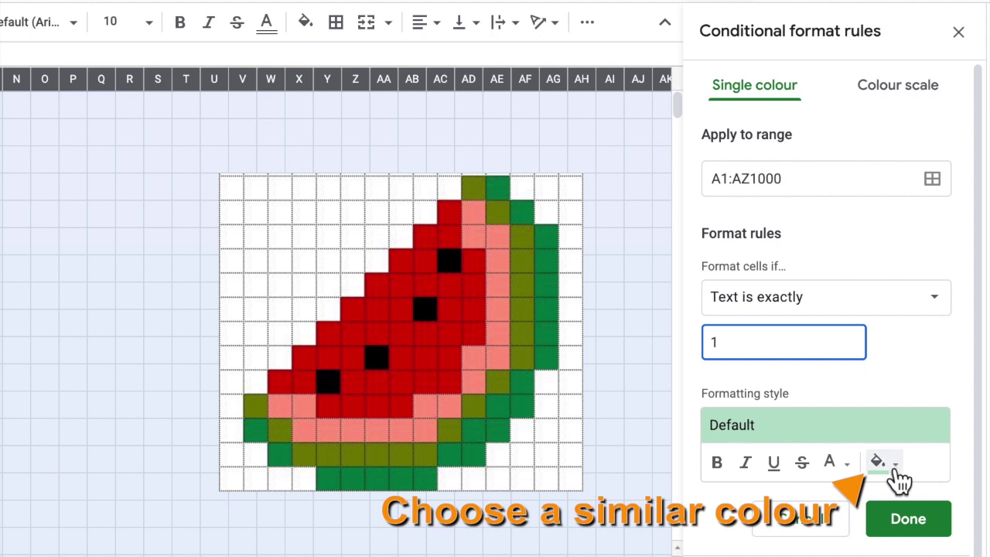
left_click(882, 463)
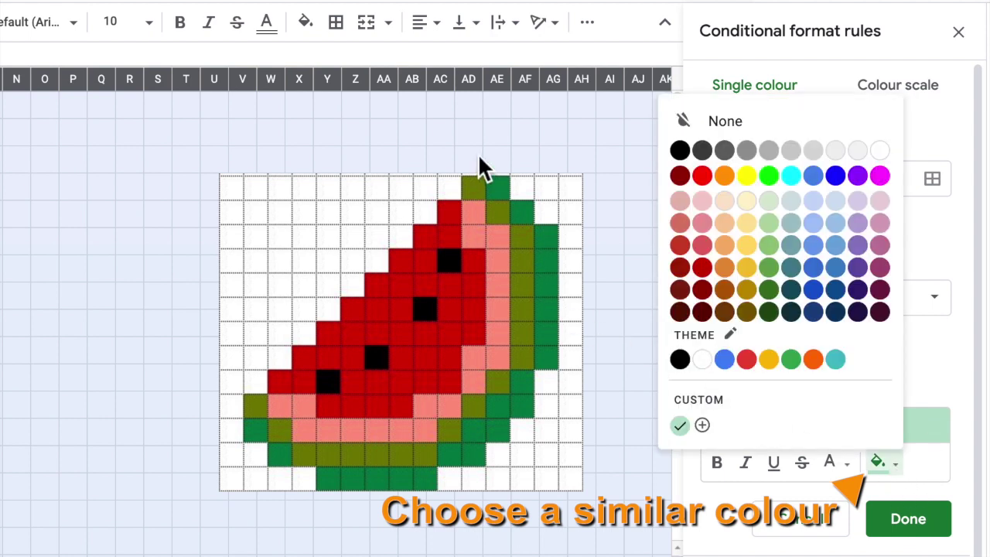
left_click(786, 304)
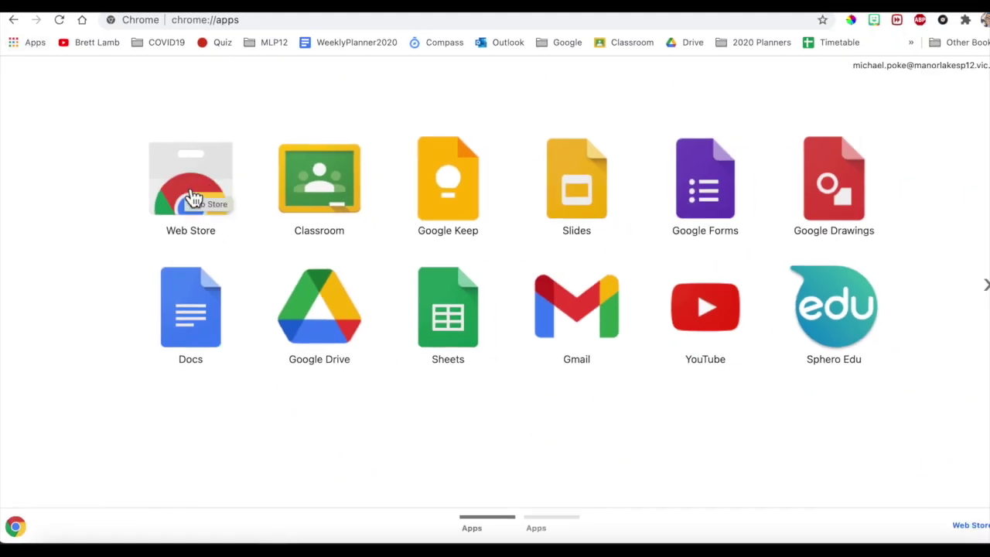
- Search the Chrome Web Store extensions for 'color picker'
left_click(193, 198)
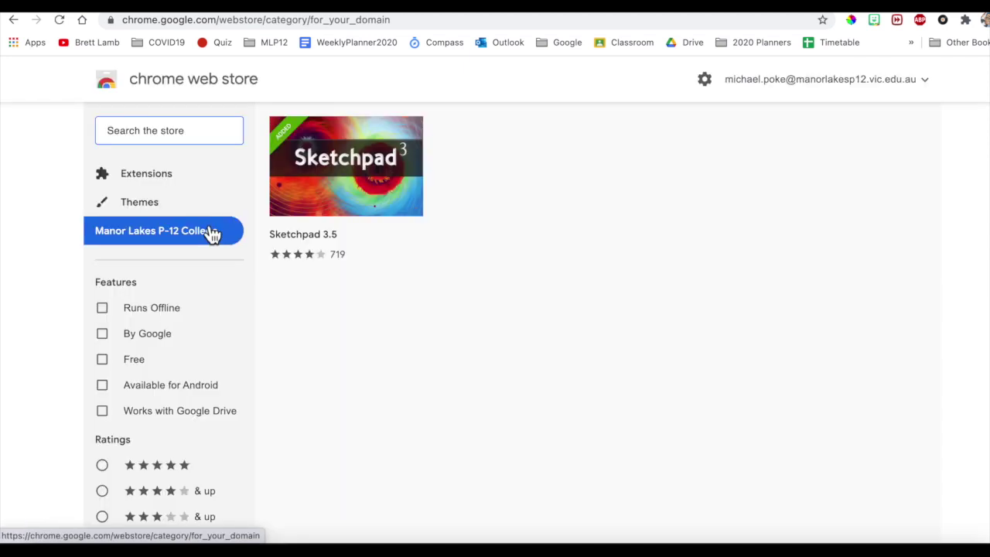
left_click(176, 188)
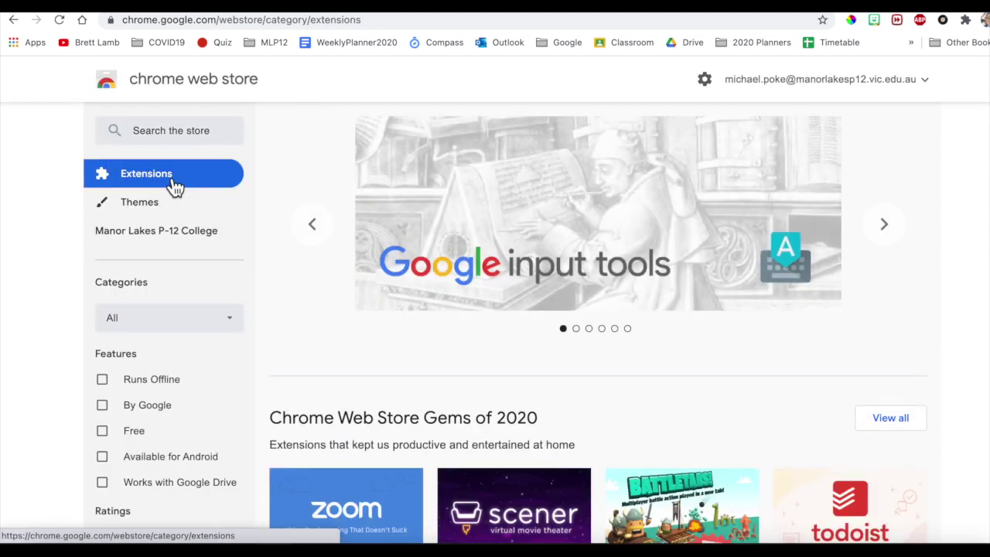
left_click(195, 131)
type("color picker")
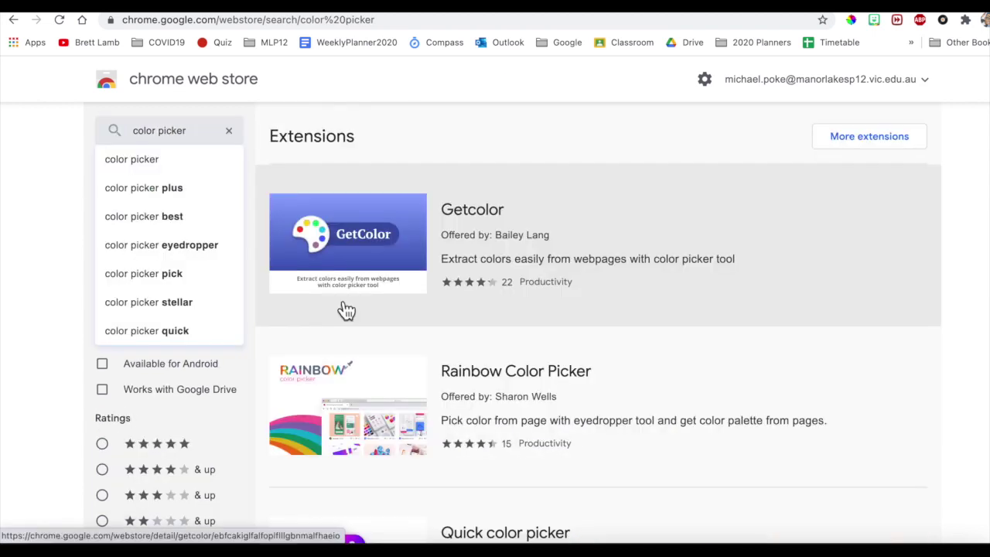
- Filter results to extensions and scroll down to ColorPick Eyedropper
left_click(869, 136)
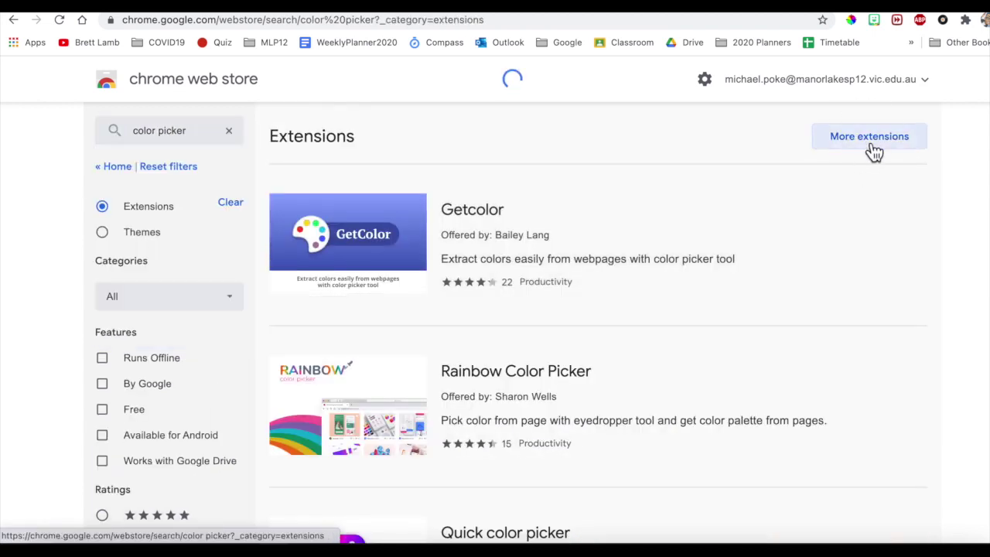
scroll(389, 316, "down", 5)
scroll(386, 313, "down", 5)
scroll(388, 313, "down", 5)
scroll(389, 313, "down", 5)
scroll(389, 313, "down", 1)
scroll(388, 313, "down", 3)
scroll(388, 313, "down", 5)
scroll(386, 313, "down", 5)
scroll(386, 313, "down", 5)
scroll(386, 313, "down", 2)
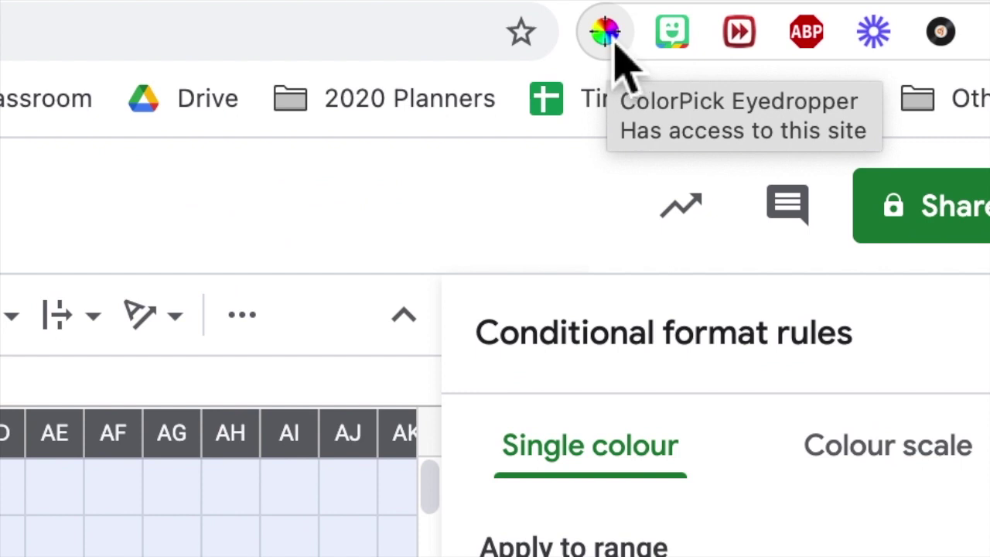
- Sample the watermelon's dark green 018146 with ColorPick Eyedropper and copy its hex
left_click(605, 33)
left_click(608, 38)
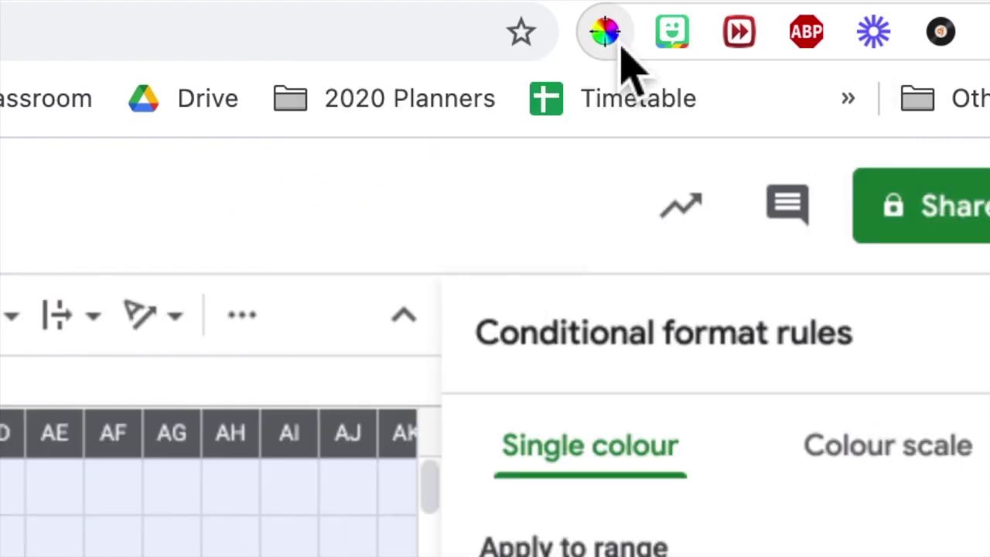
left_click(619, 42)
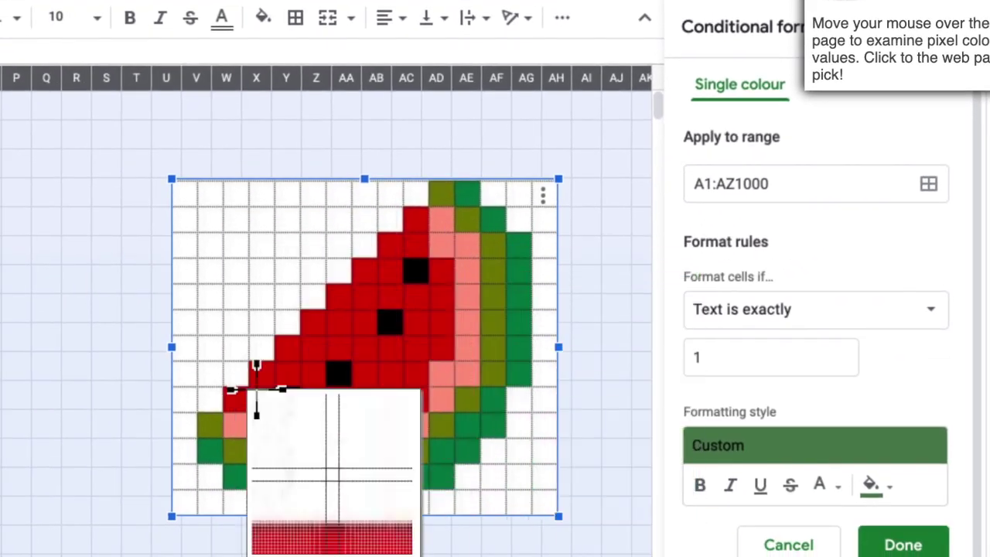
left_click(527, 257)
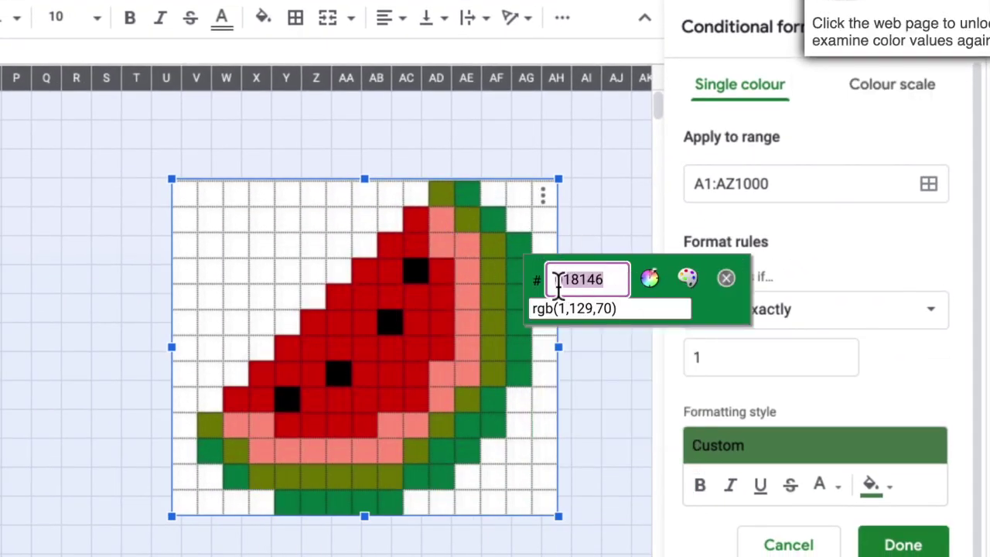
right_click(587, 279)
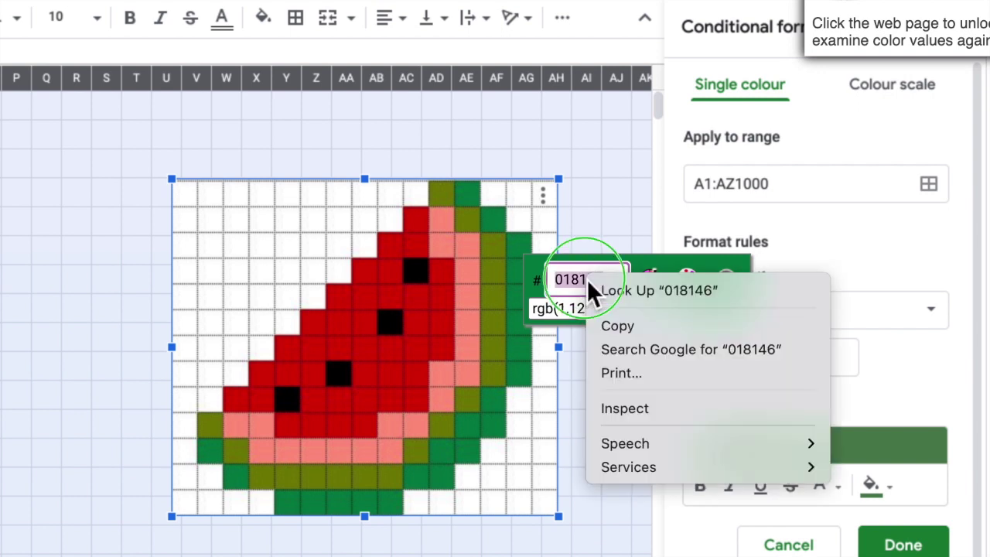
left_click(627, 329)
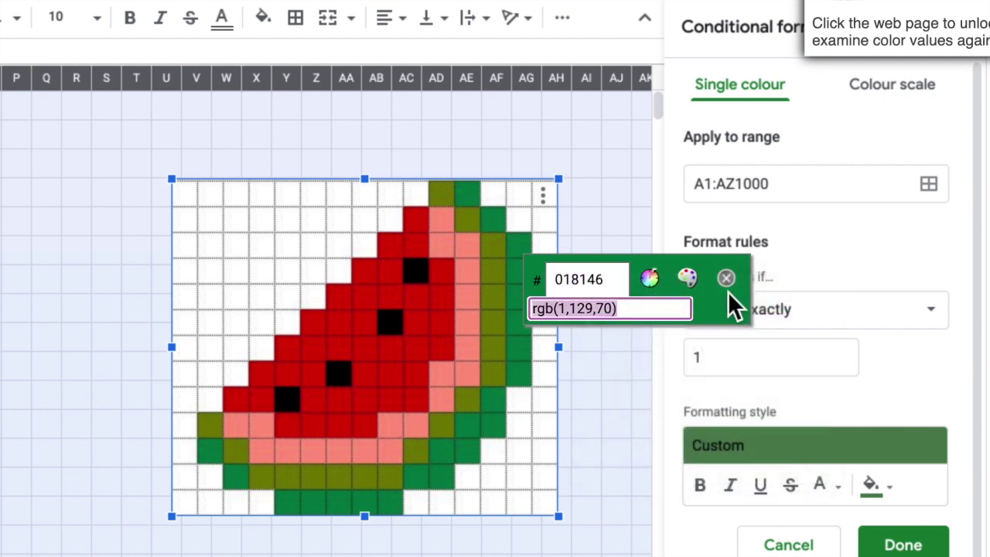
left_click(727, 280)
- Give the 'Text is exactly 1' rule custom 018146 fill and text colour, then save
left_click(874, 486)
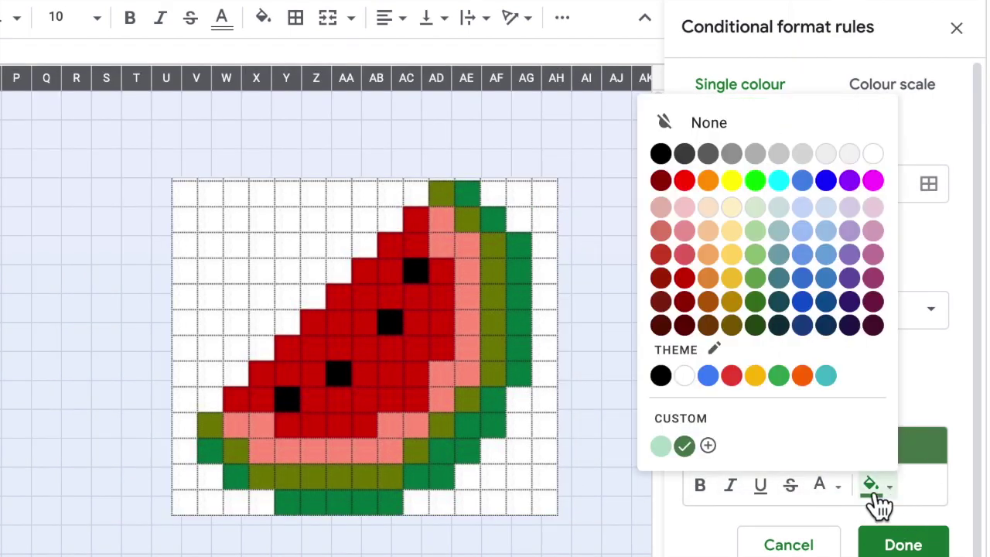
left_click(719, 422)
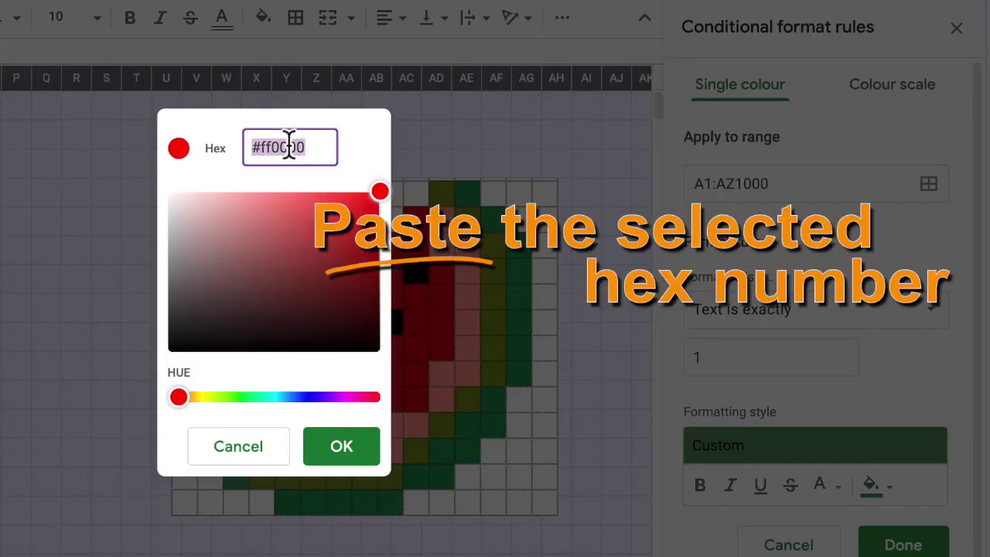
type("018146")
left_click(340, 447)
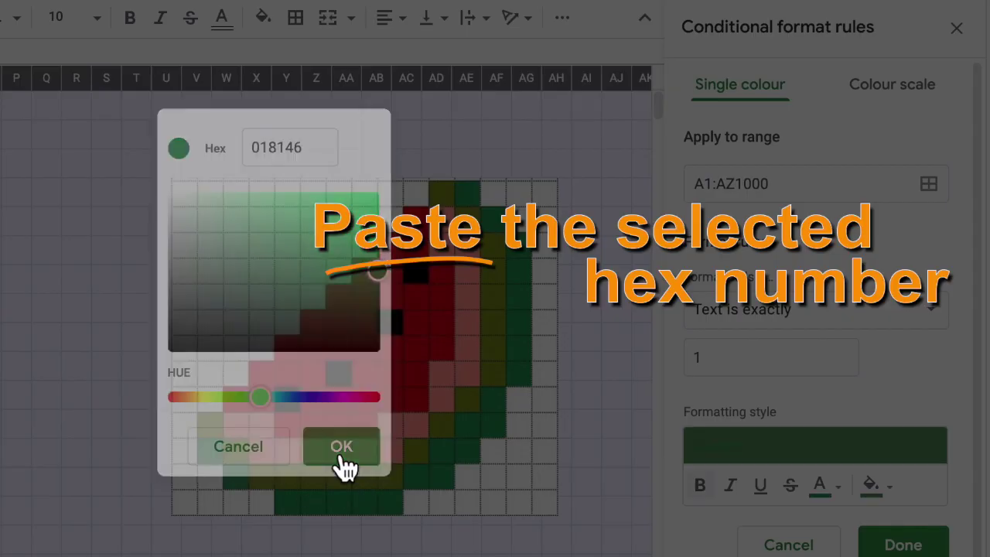
left_click(835, 486)
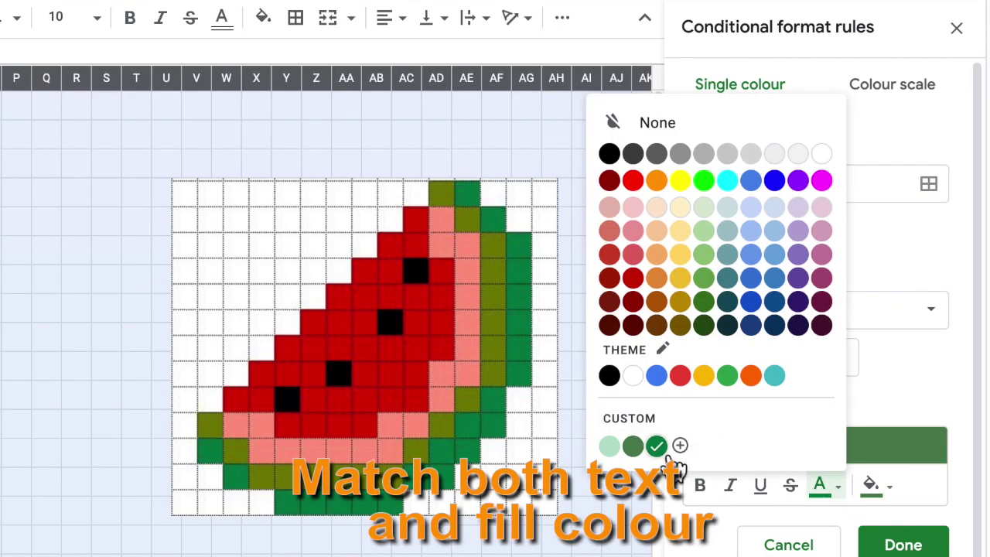
left_click(670, 455)
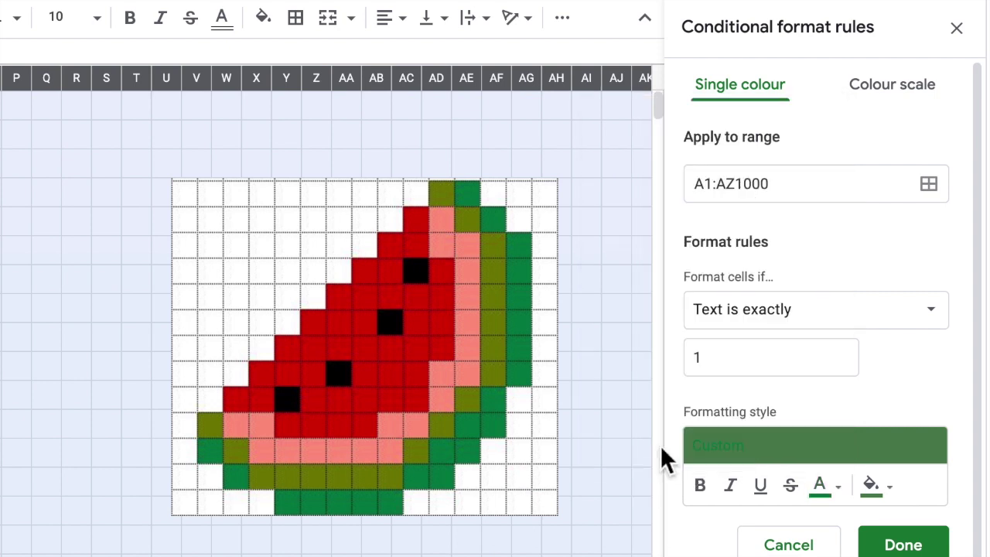
left_click(903, 544)
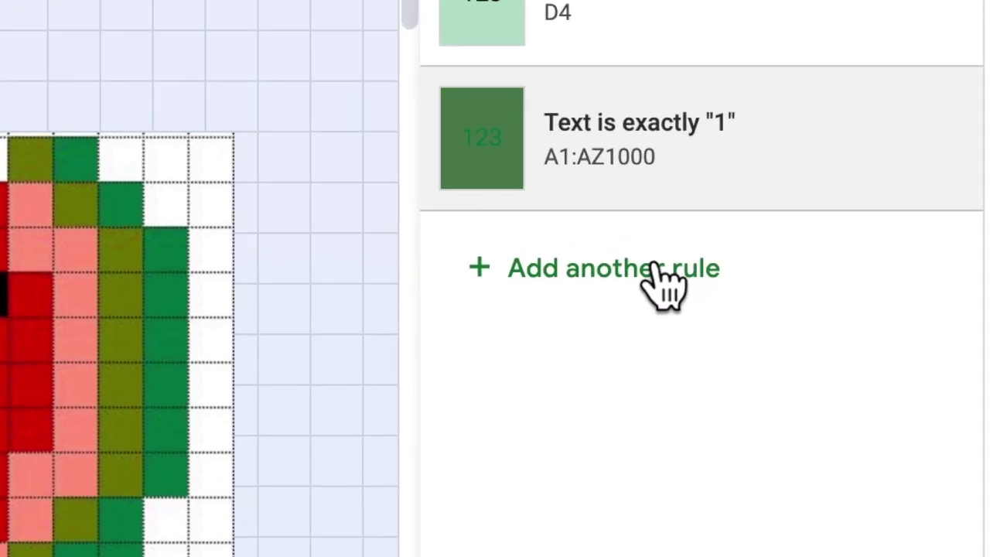
- Start a new 'Text is exactly' rule and sample the rind's olive 738003
left_click(797, 255)
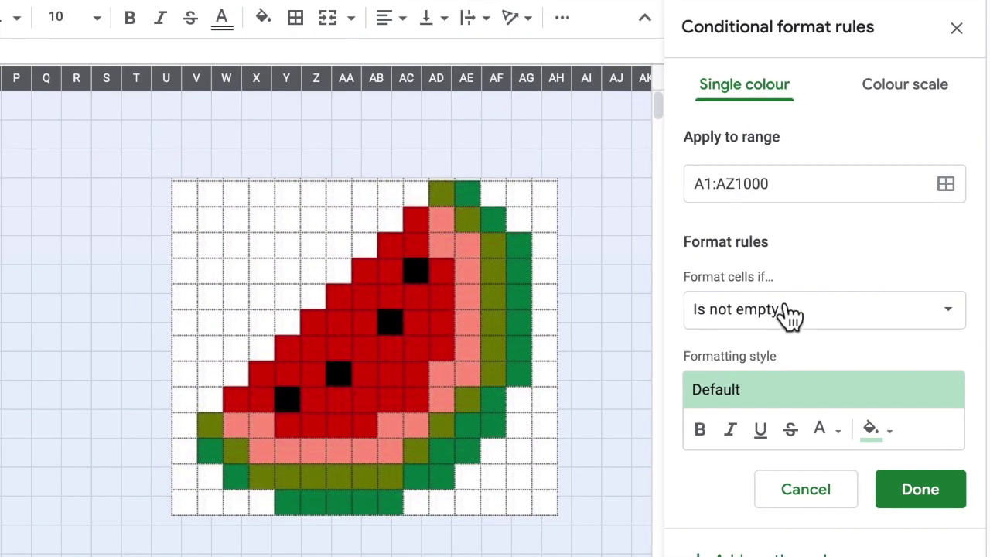
left_click(791, 313)
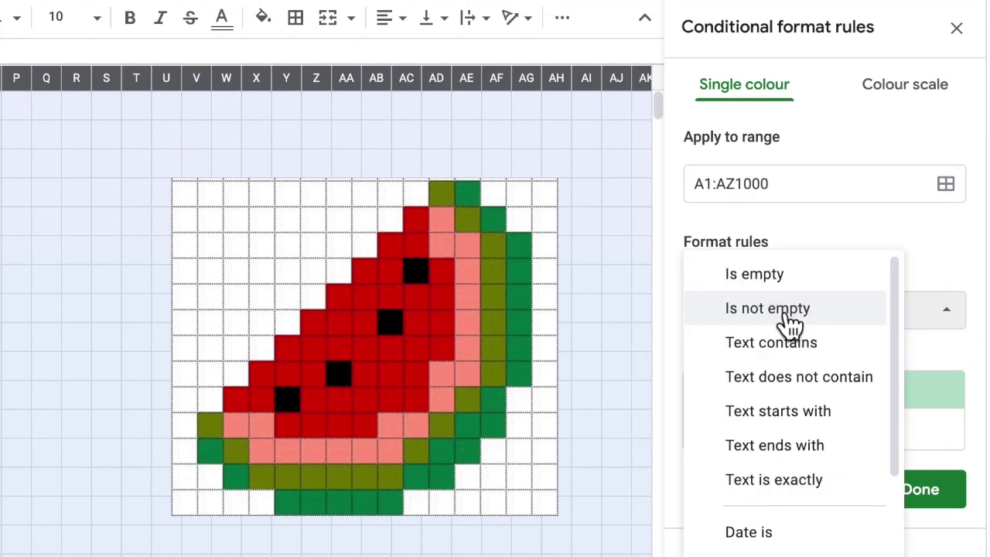
left_click(787, 483)
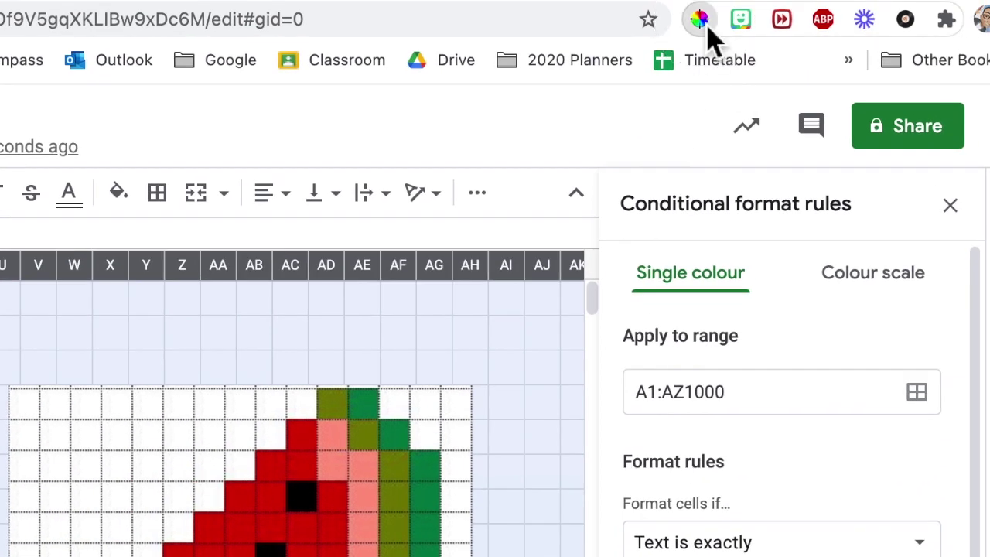
left_click(744, 0)
left_click(503, 307)
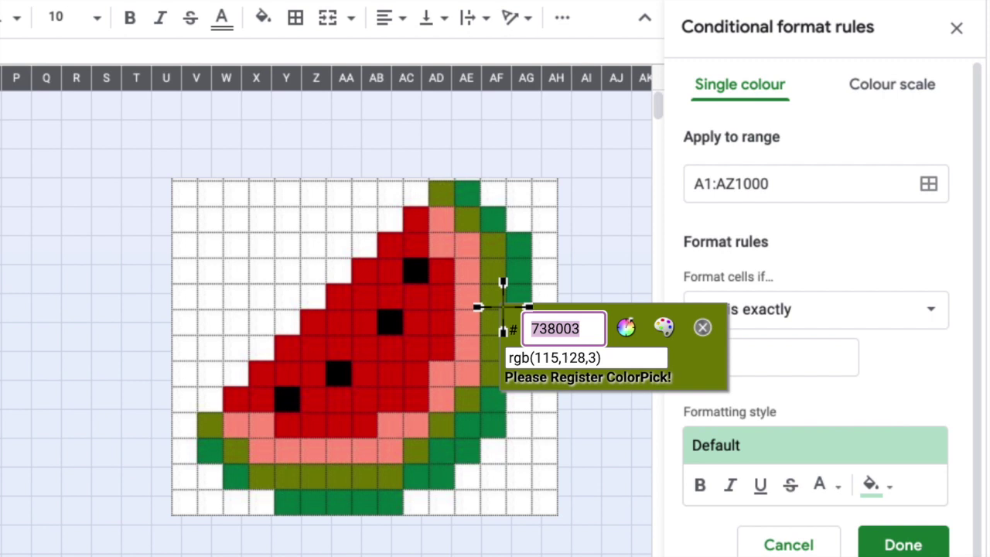
left_click(711, 348)
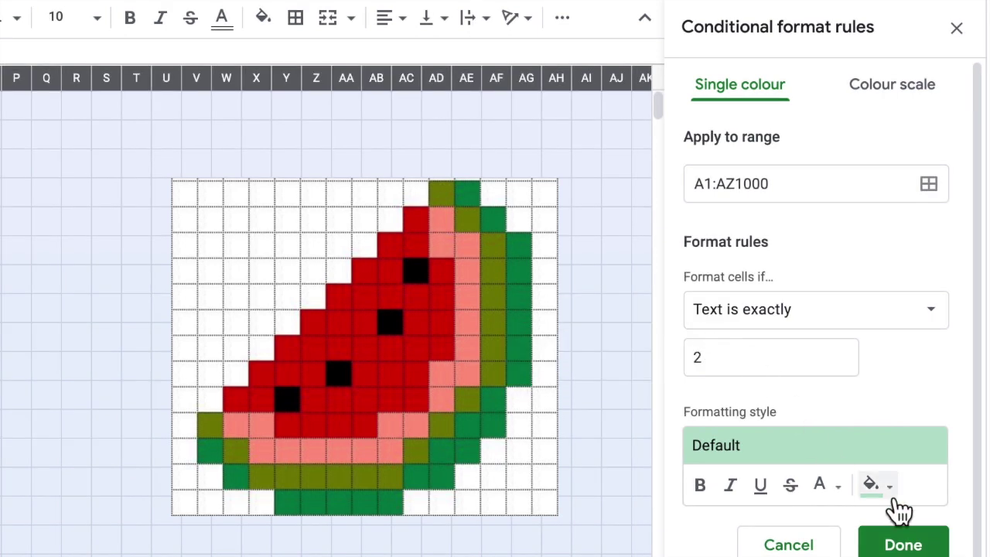
- Set the rule's text and fill to custom olive 738003 and save it
left_click(890, 488)
left_click(824, 486)
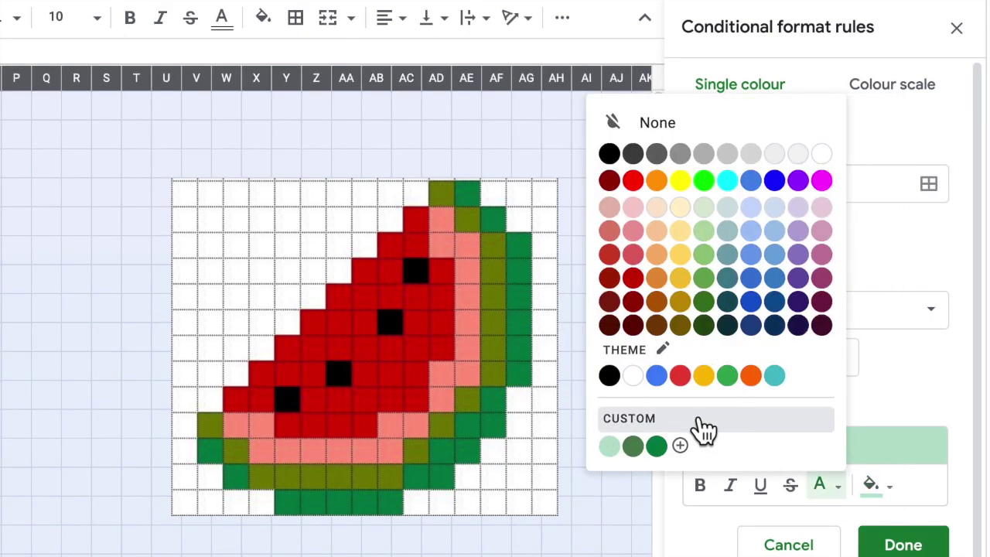
left_click(698, 418)
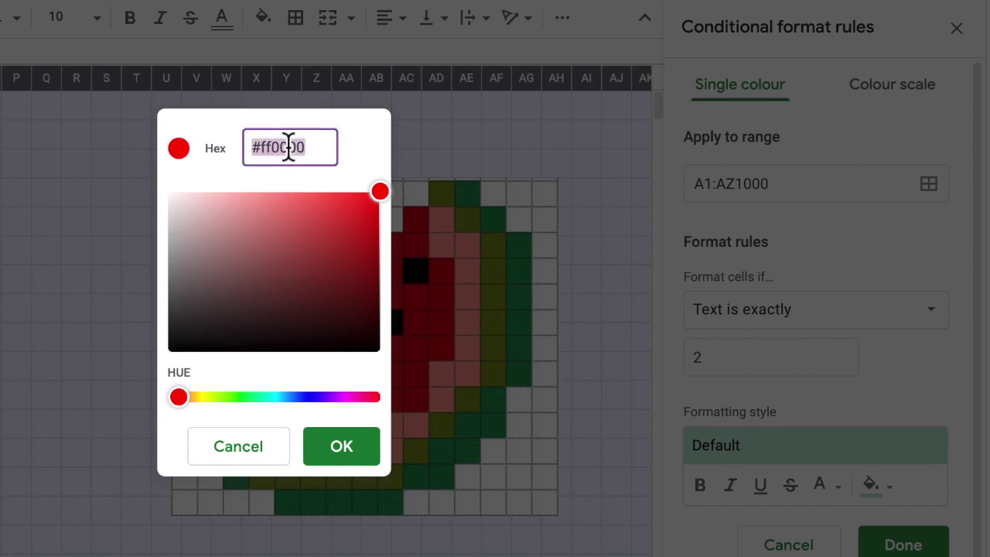
type("738003")
left_click(354, 455)
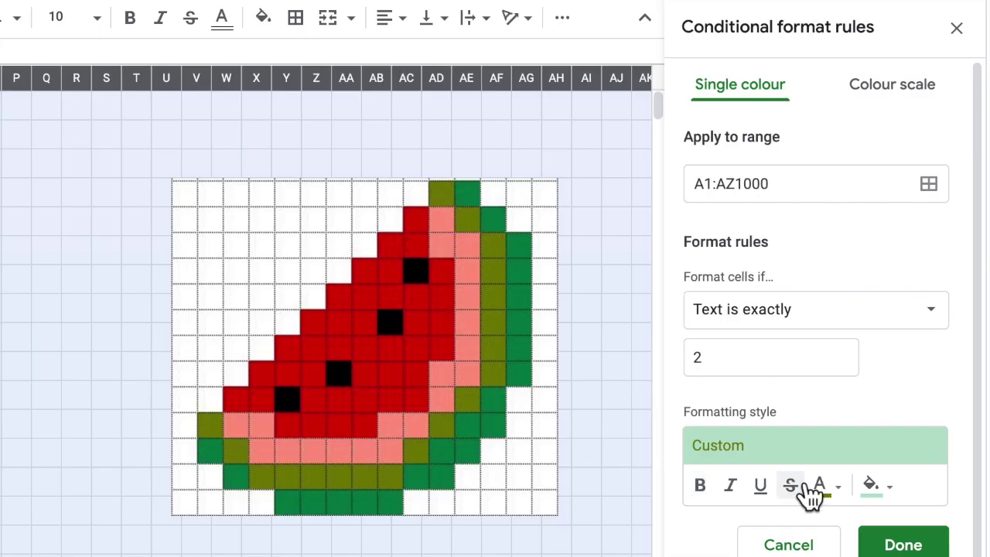
left_click(826, 491)
left_click(876, 486)
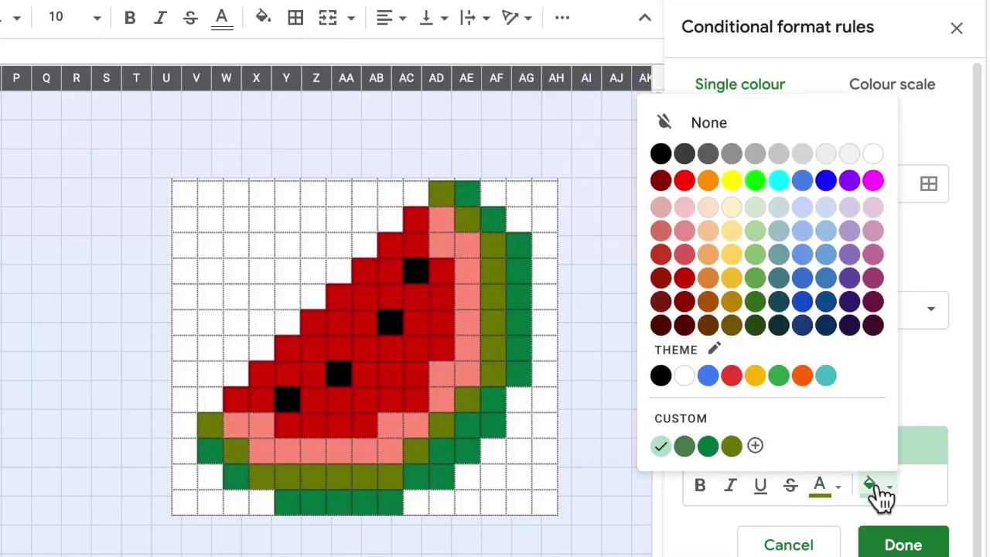
left_click(733, 446)
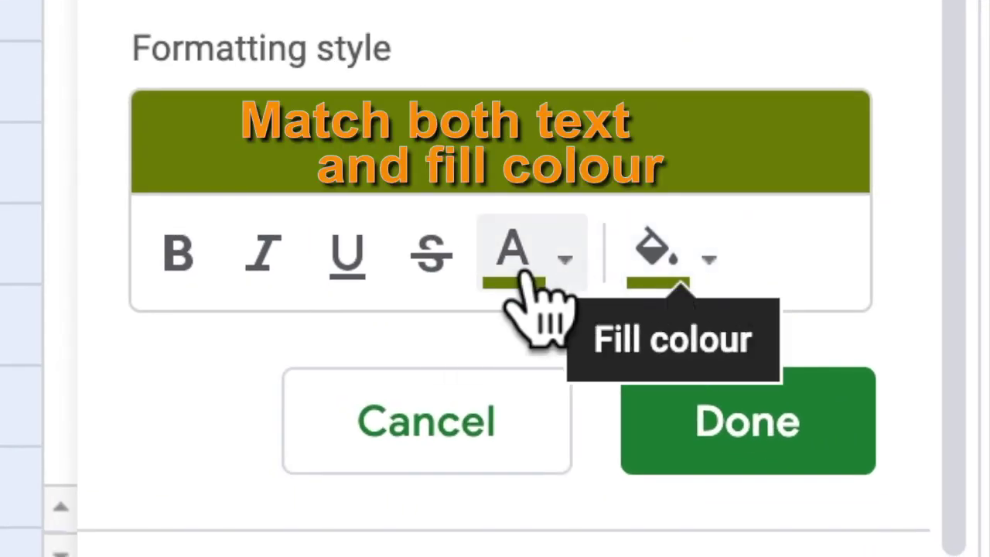
left_click(762, 443)
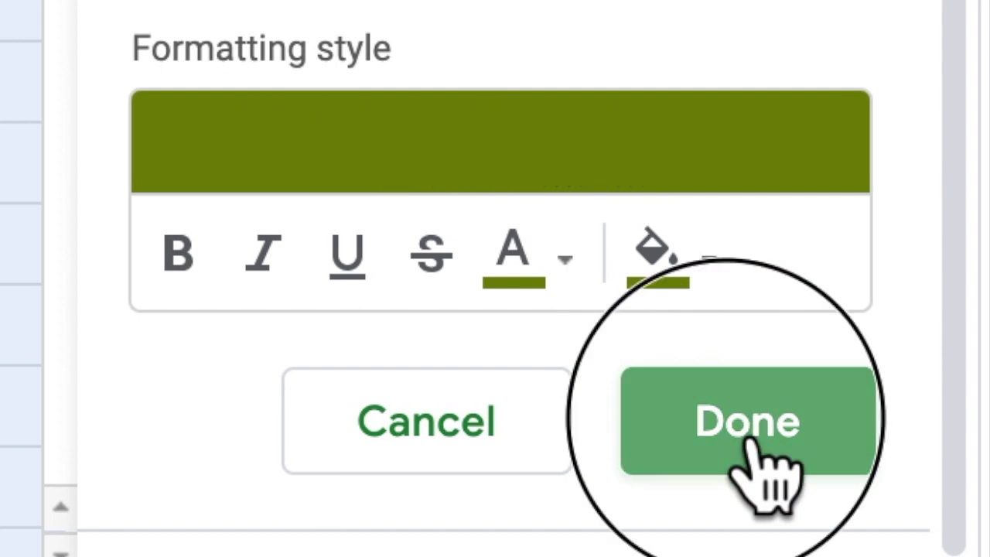
- Add a rule using the watermelon's sampled salmon hex as a custom colour
left_click(783, 354)
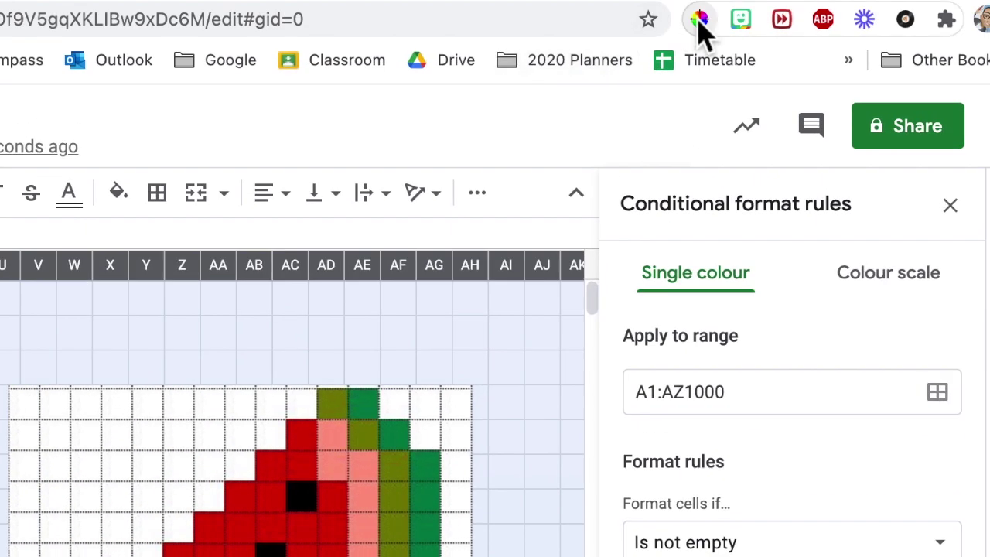
left_click(701, 14)
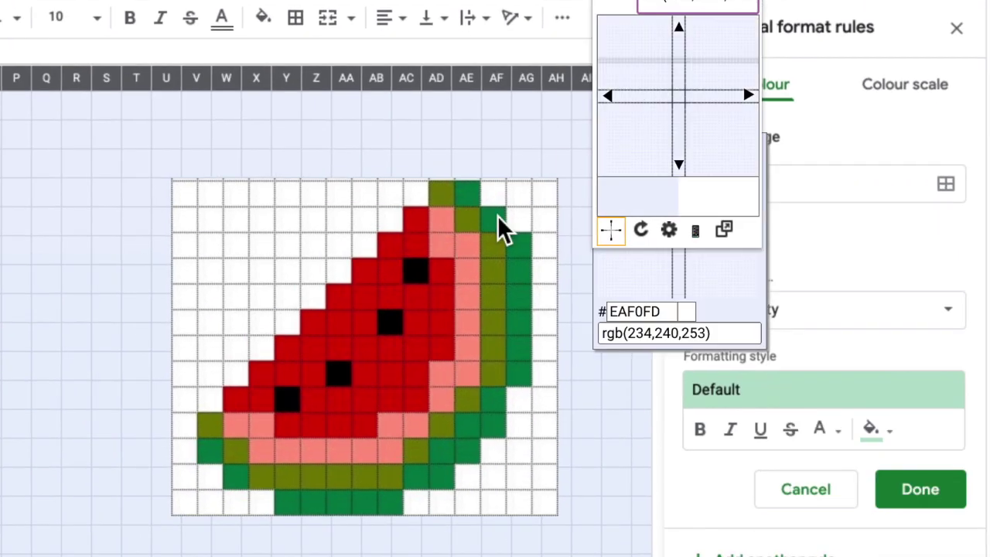
left_click(464, 259)
right_click(539, 280)
left_click(576, 326)
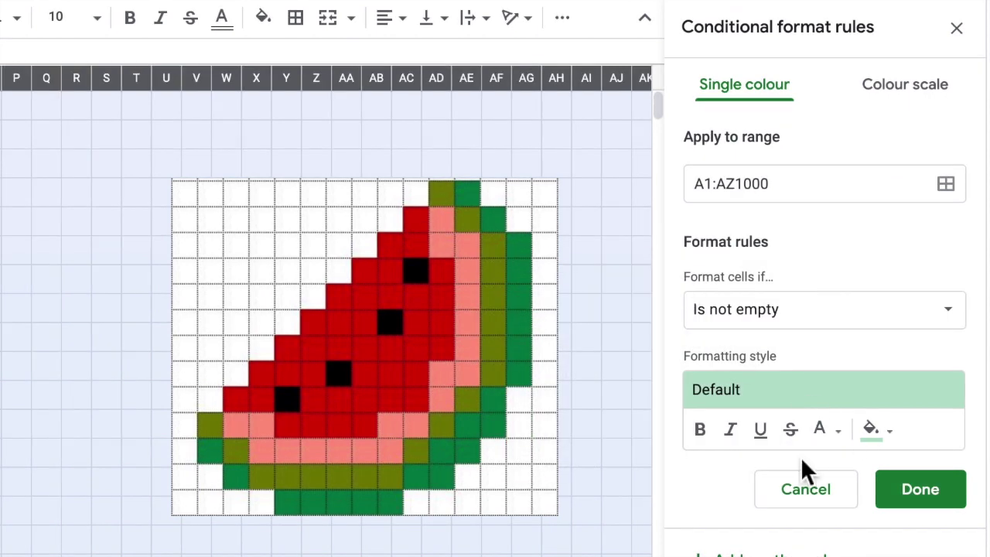
left_click(822, 428)
left_click(705, 389)
double_click(279, 148)
type("FD9780")
left_click(355, 449)
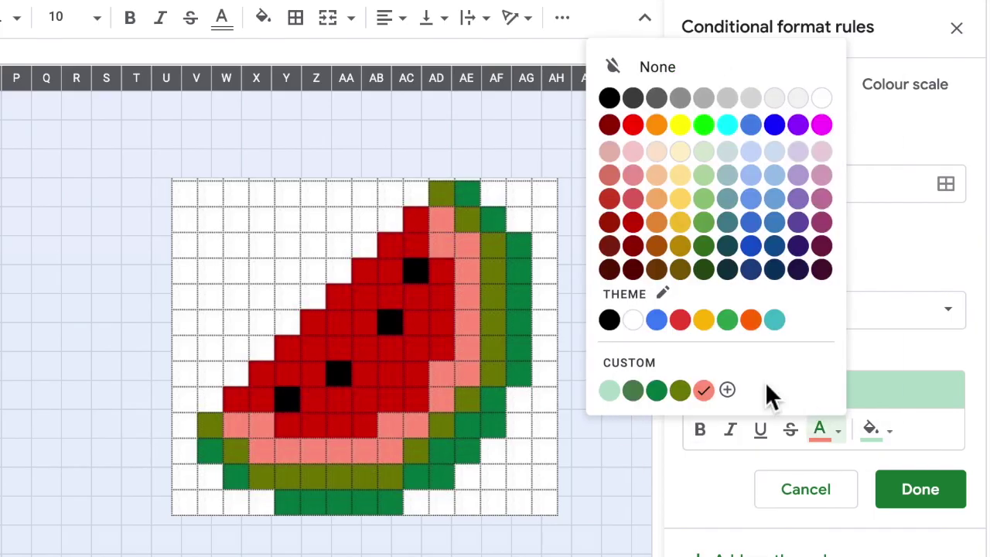
left_click(919, 488)
- Add a 'Text contains' 3 rule with the sampled red for fill and text
left_click(789, 420)
key("alt+p")
left_click(431, 378)
left_click(586, 411)
left_click(823, 310)
scroll(762, 533, "down", 3)
left_click(773, 255)
left_click(767, 353)
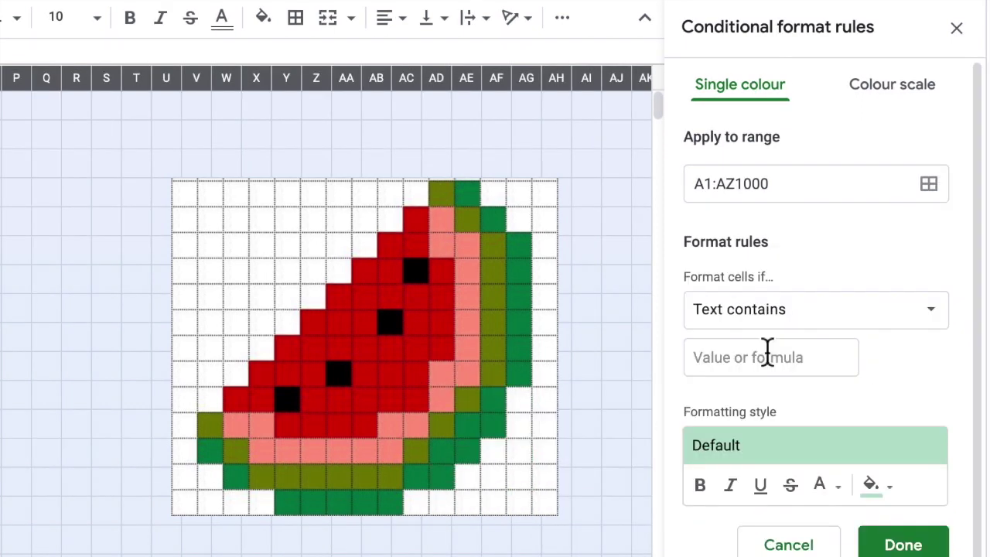
type("3")
left_click(873, 483)
left_click(778, 444)
left_click(425, 444)
left_click(831, 485)
left_click(735, 444)
- Add another rule with black text and fill colour
left_click(924, 544)
left_click(773, 504)
left_click(890, 434)
left_click(661, 98)
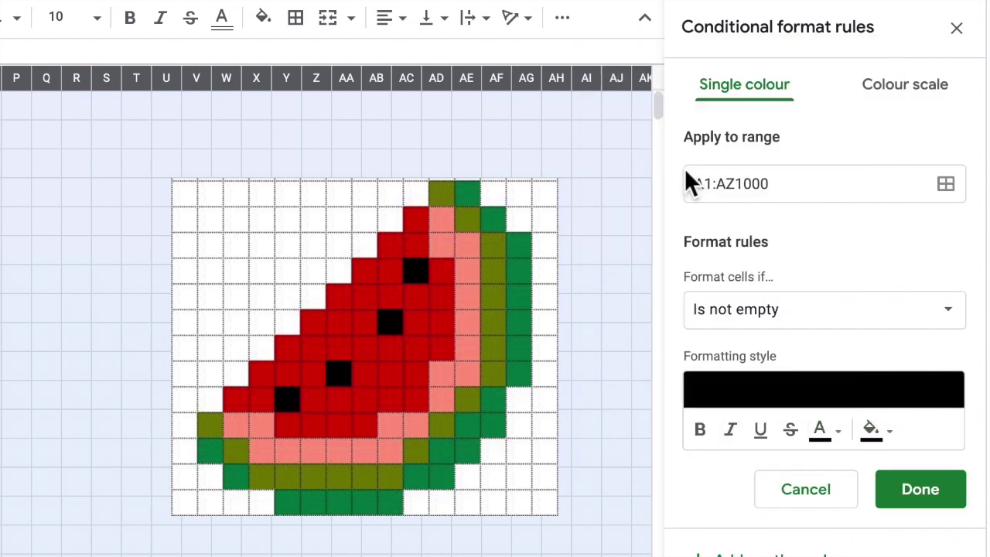
left_click(944, 492)
- Type test numbers starting in Y1 to check the rule colours
left_click(281, 116)
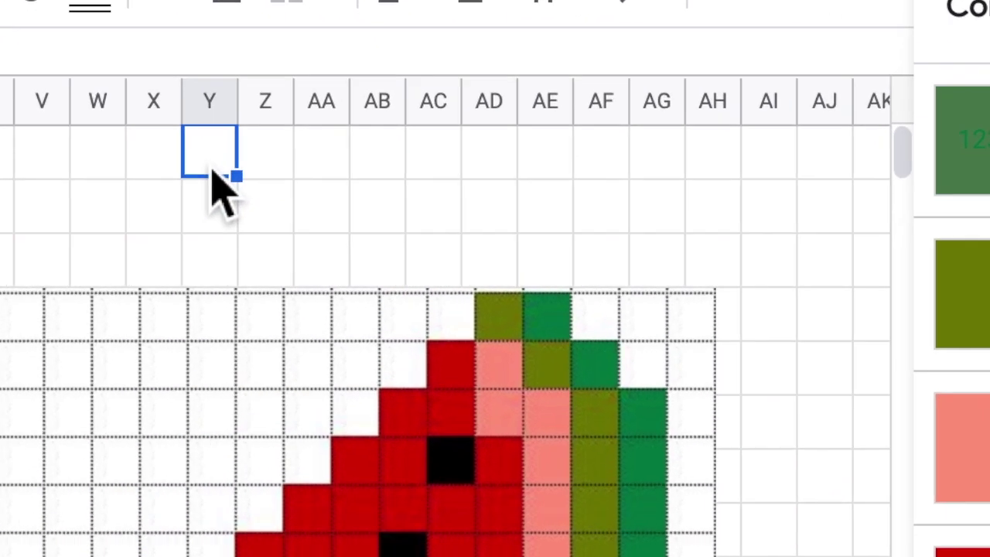
type("1")
key("Tab")
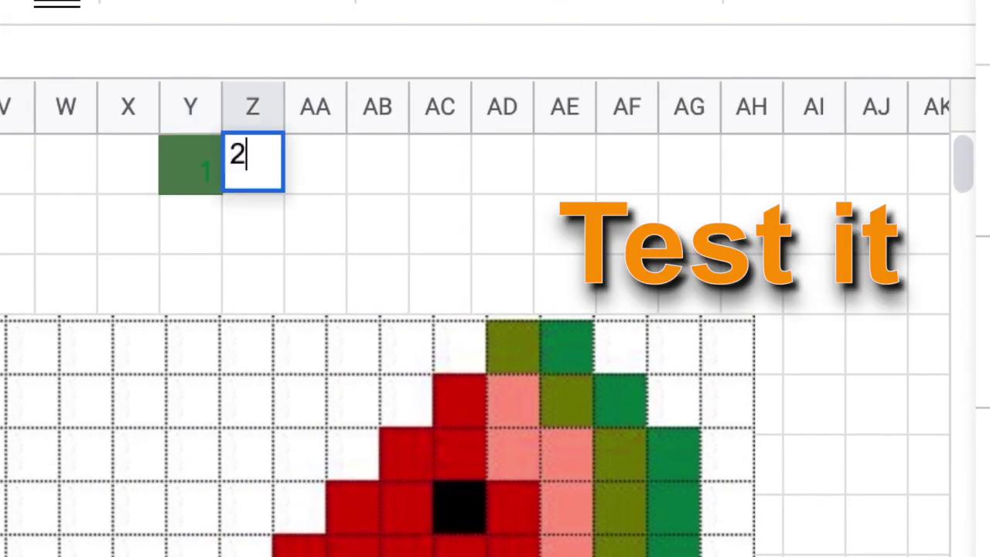
key("Tab")
type("3")
key("Tab")
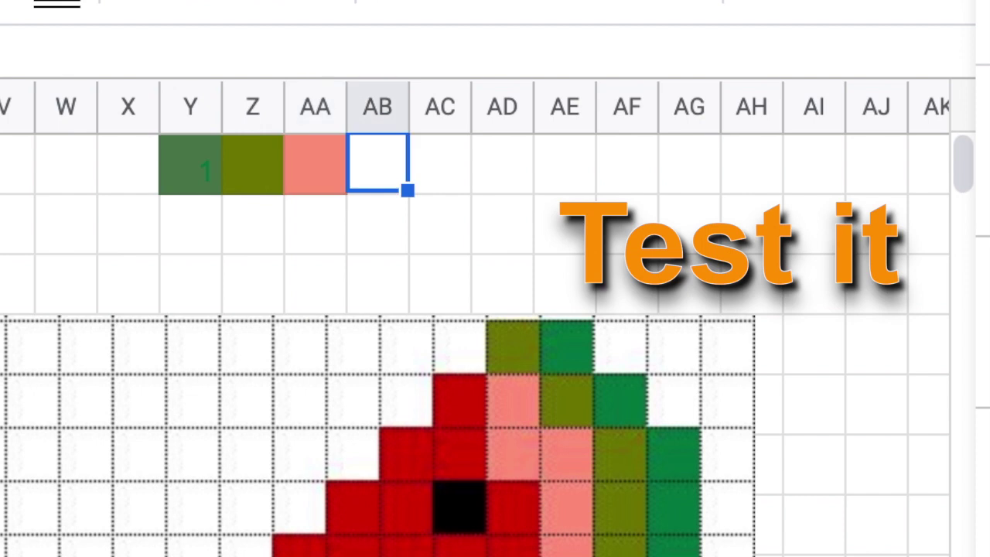
type("3")
key("Tab")
type("3")
key("Left")
key("Left")
key("Left")
key("Right")
key("Right")
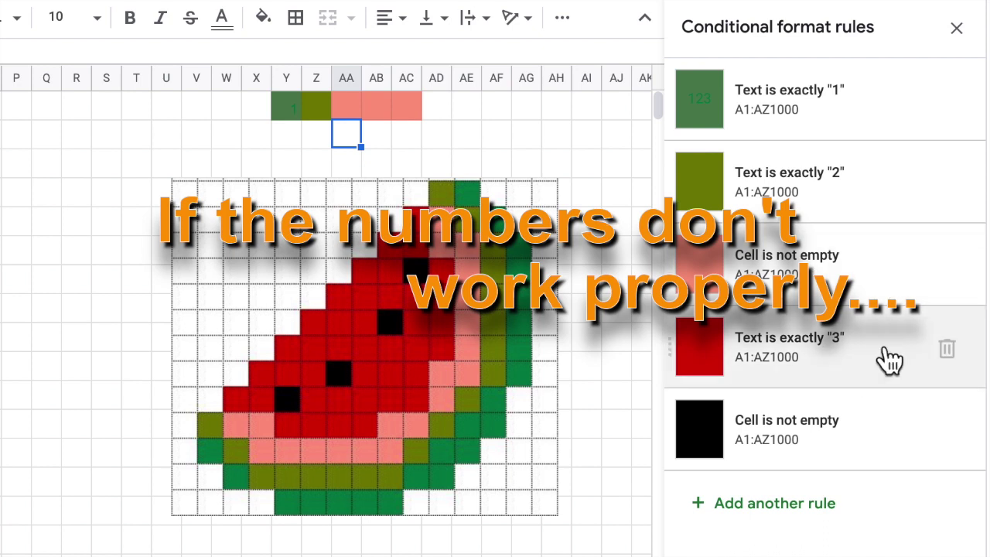
- Change the salmon rule's condition to 'Text contains' 3
left_click(879, 275)
left_click(766, 313)
left_click(769, 344)
left_click(781, 359)
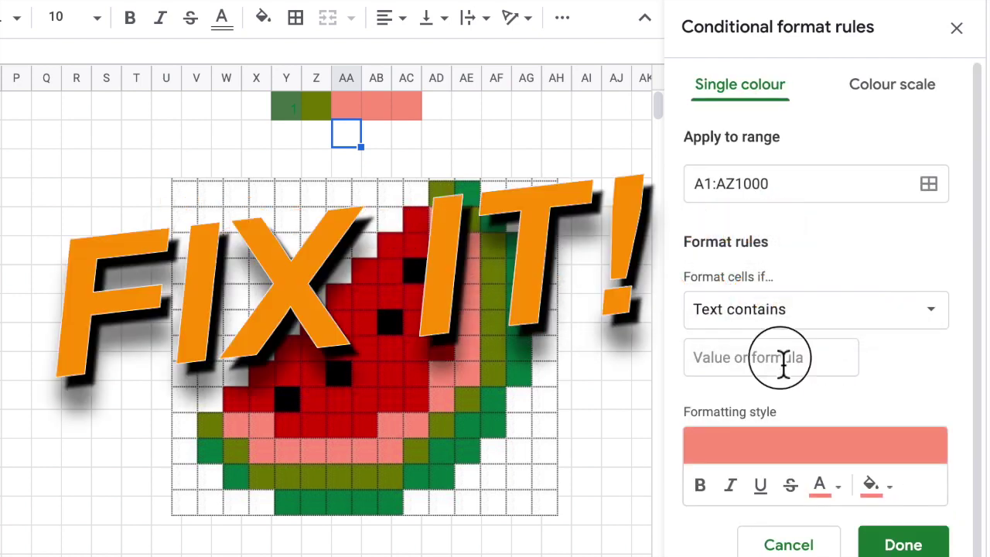
left_click(903, 544)
- Change the red rule's value to 4
left_click(851, 371)
key("BackSpace")
type("4")
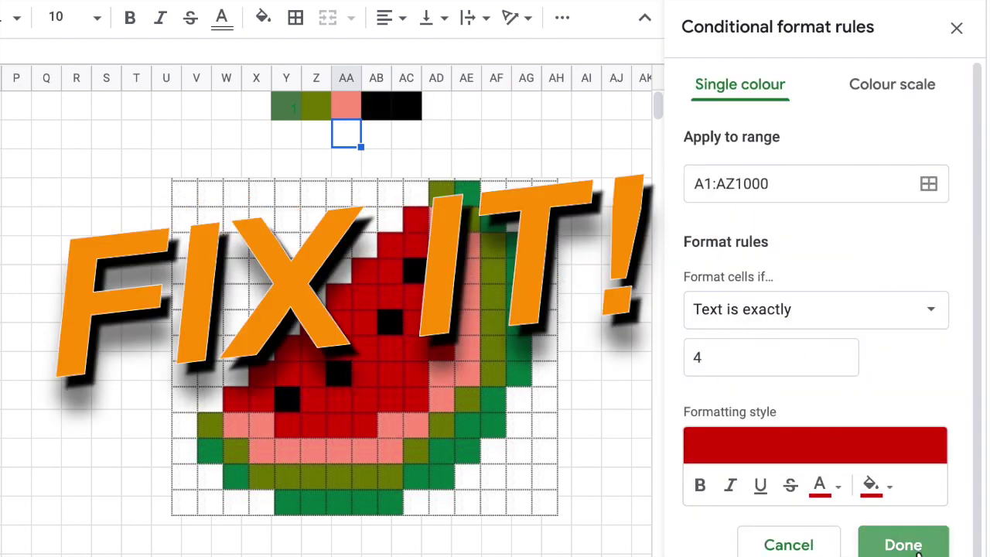
left_click(903, 544)
- Set the black rule to 'Text is exactly' 5
left_click(812, 433)
left_click(762, 309)
left_click(812, 481)
left_click(778, 353)
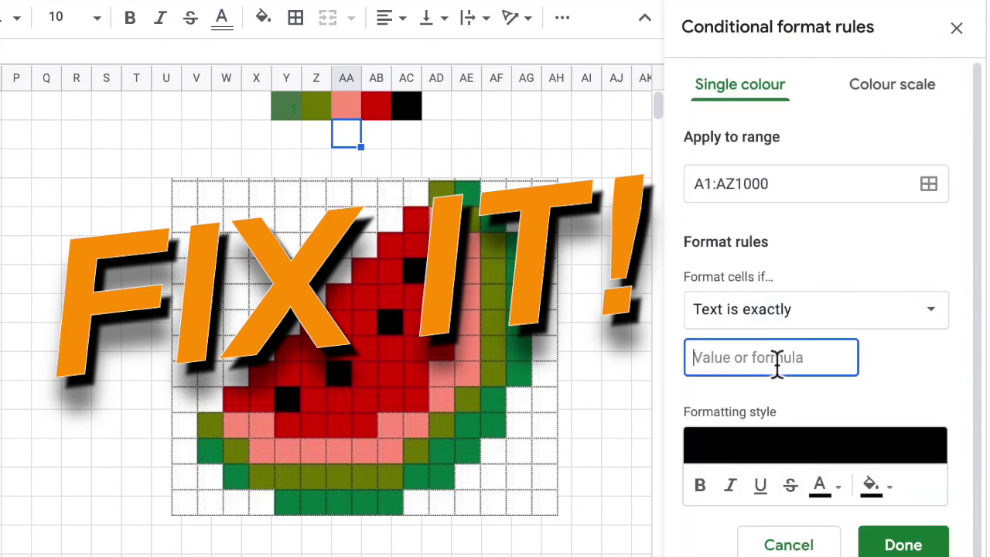
type("5")
left_click(891, 545)
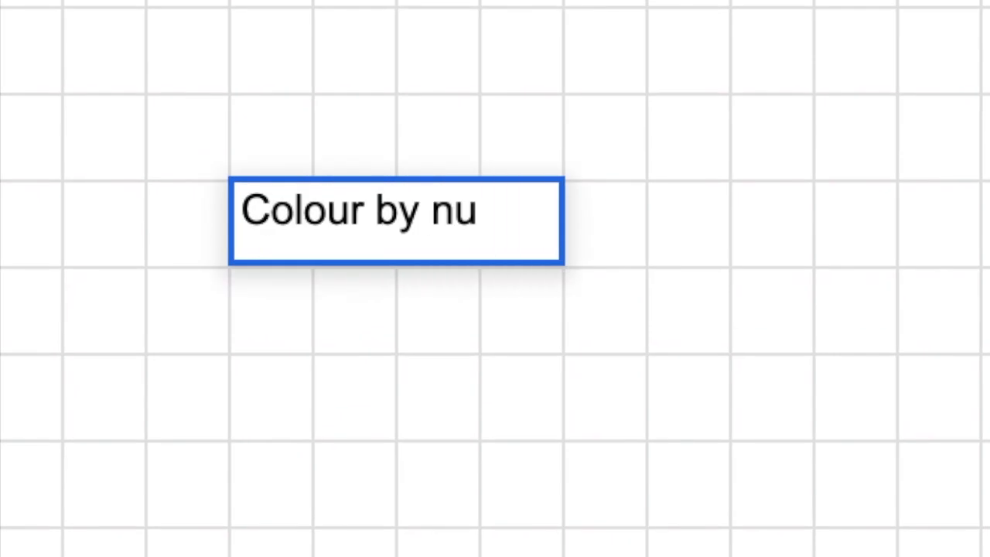
- Finish the 'Colour by numbers!' heading and type the numbers 2, 1 and 4 into watermelon cells
type("mbers!")
key("Return")
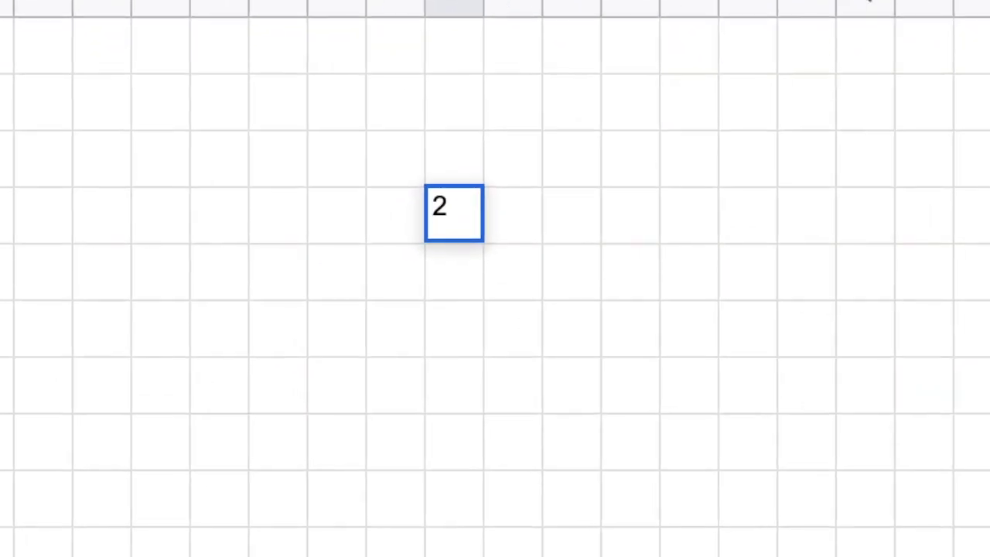
key("Return")
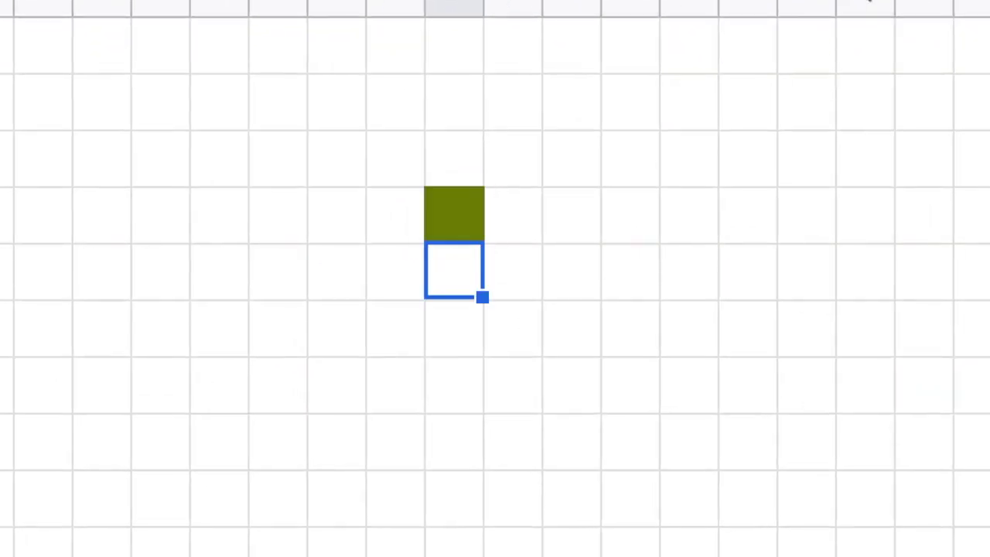
left_click(523, 229)
type("1")
left_click(402, 290)
left_click(456, 283)
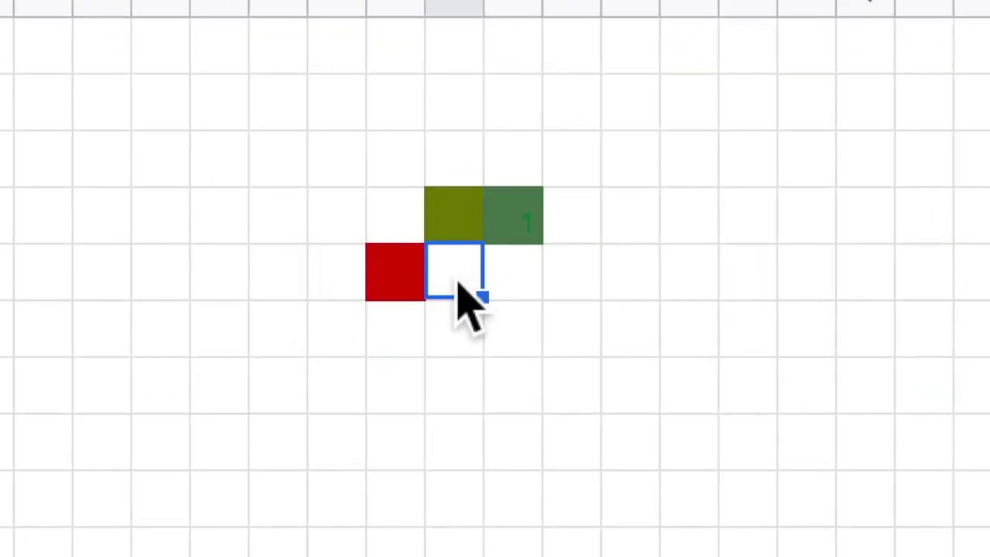
type("4")
key("Return")
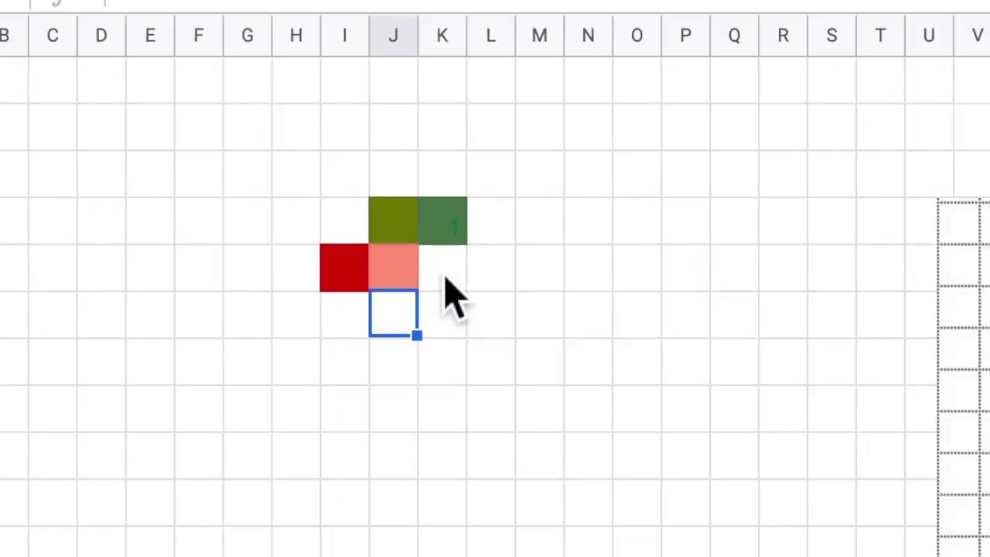
- Paste 1 into rind cells M6 to M11 and three more selected rind cells to complete the copy
left_click_drag(280, 275, 280, 371)
type("1 1 1 1 1 1")
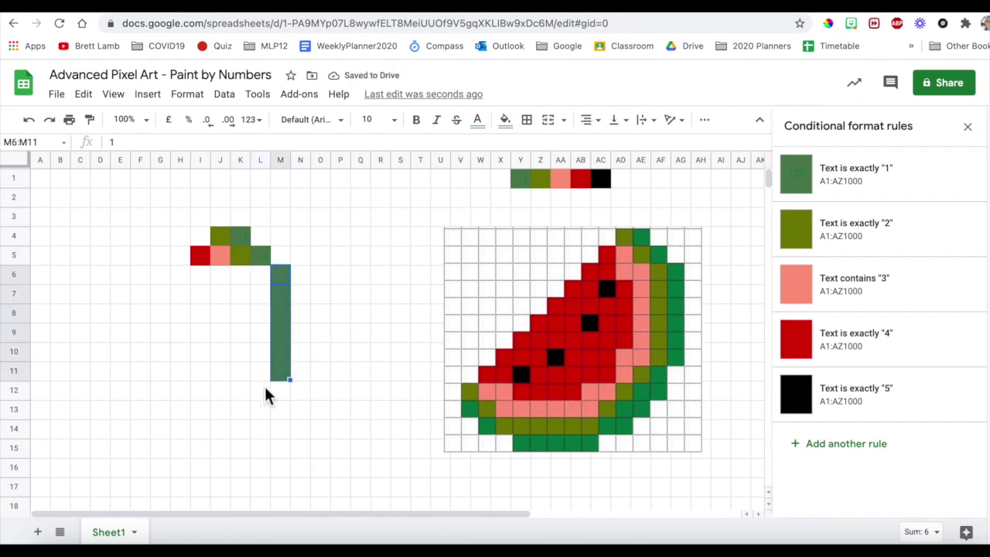
left_click(259, 390, "ctrl")
left_click(220, 448, "ctrl")
left_click(179, 468, "ctrl")
type("1")
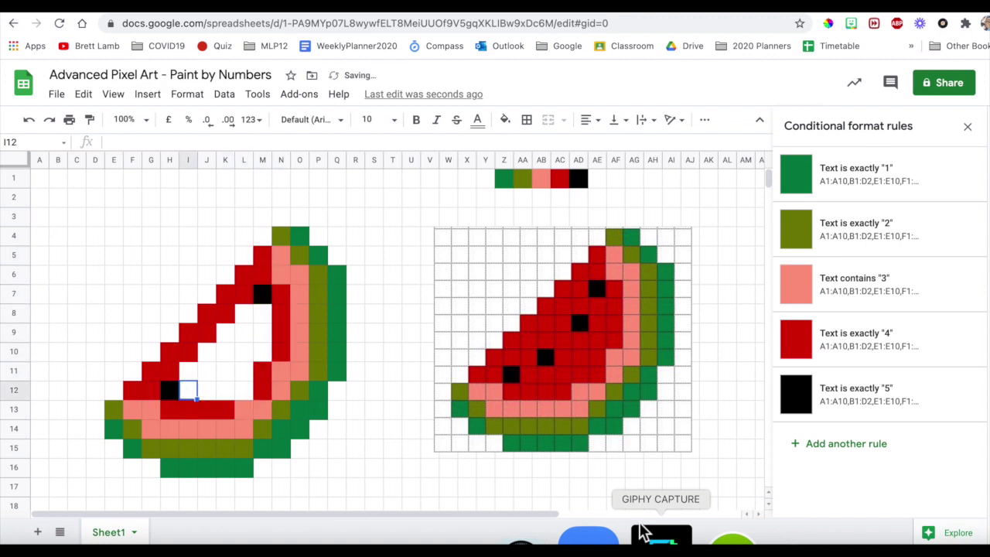
left_click(746, 354)
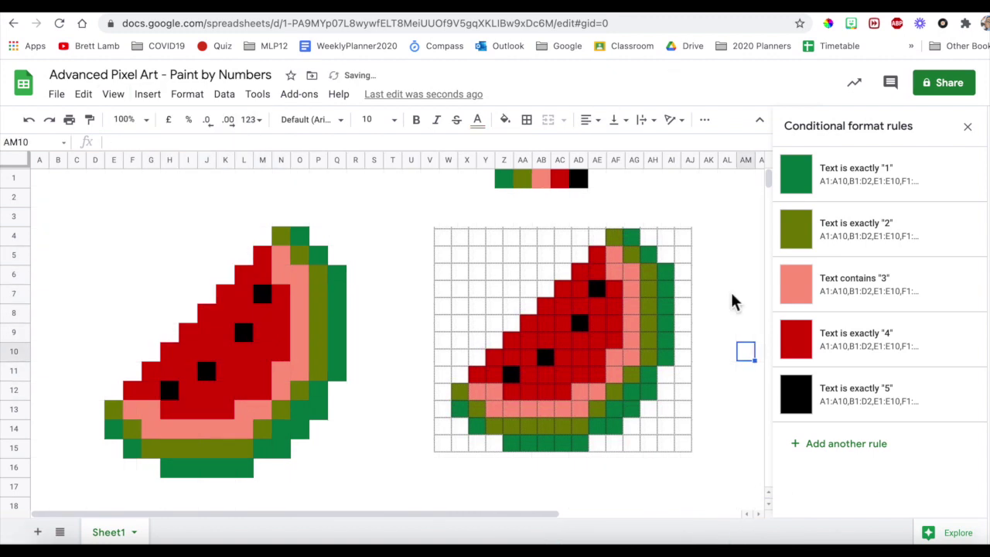
- Type the note 'This is a very basic image. Try something a little more complex (and rewarding) than' below the pictures
type("This is a very basic image. Try something a")
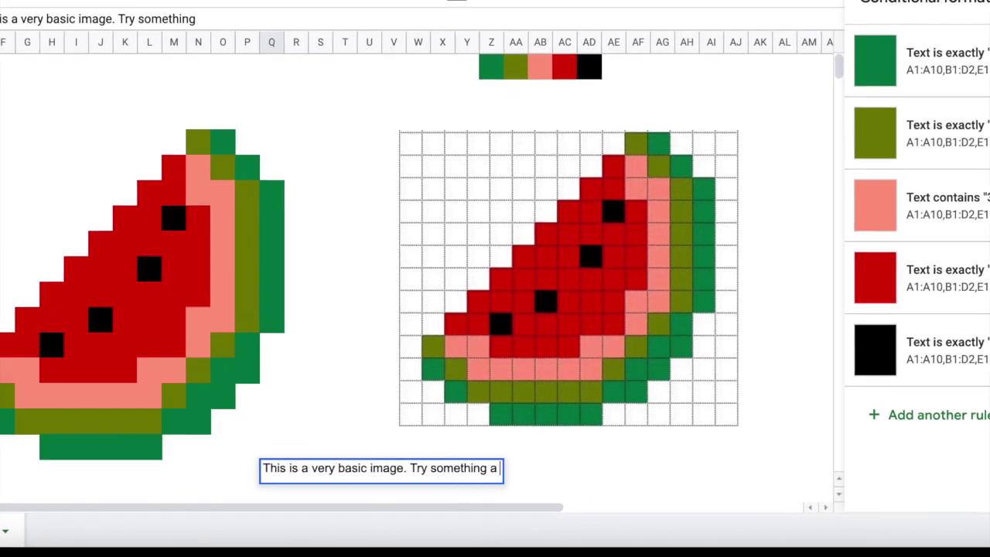
type(" little more complex (and rewarding) than this!!!")
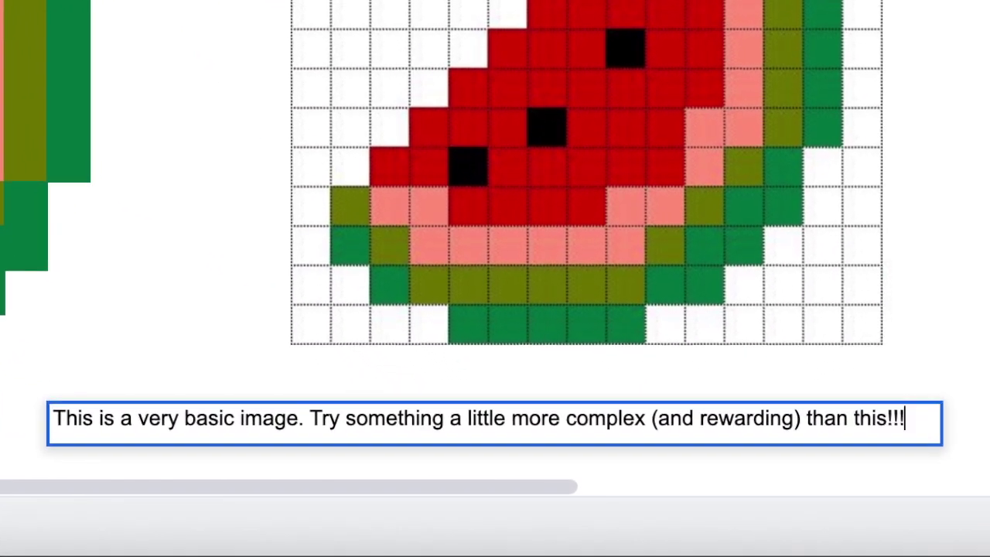